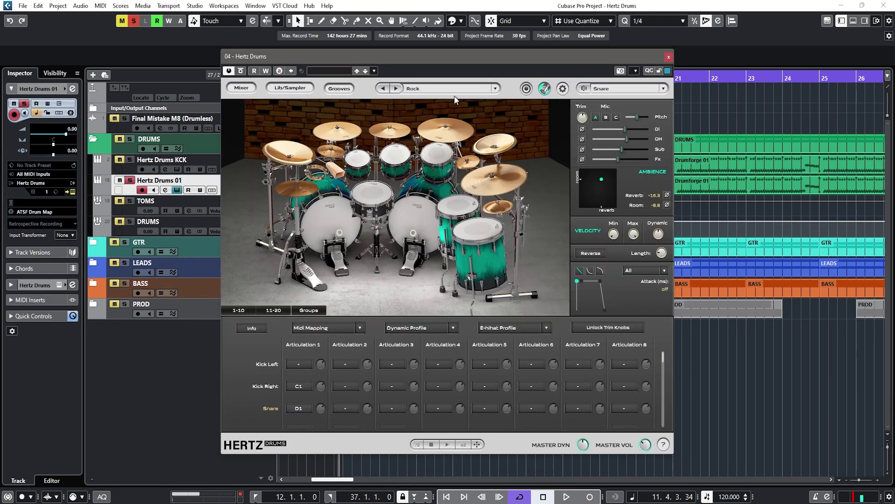
- Review the White Pack presets in Hertz Drums 01, play the section with the Rock preset, and close the instrument window
click(494, 88)
mouse_move(447, 115)
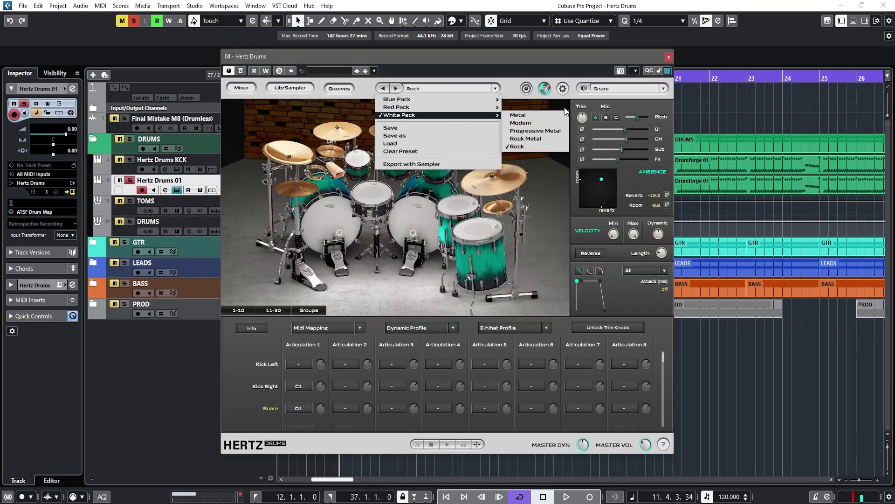
drag(644, 56, 650, 57)
key(space)
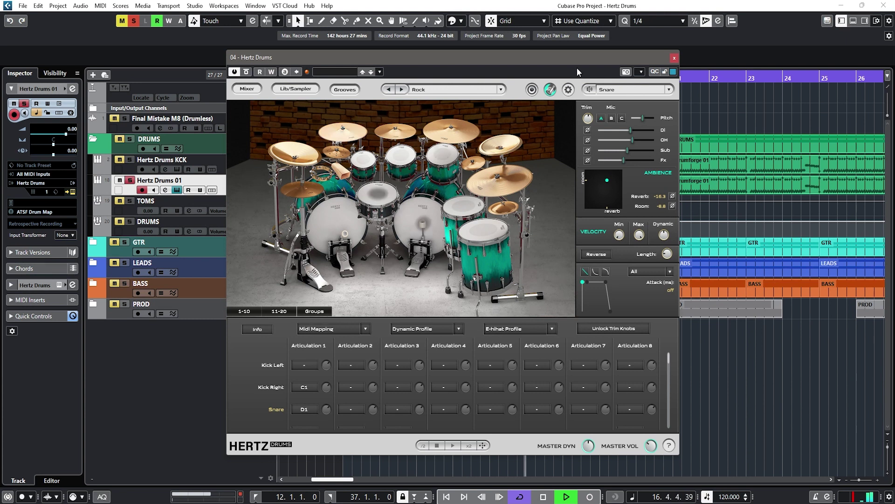
key(space)
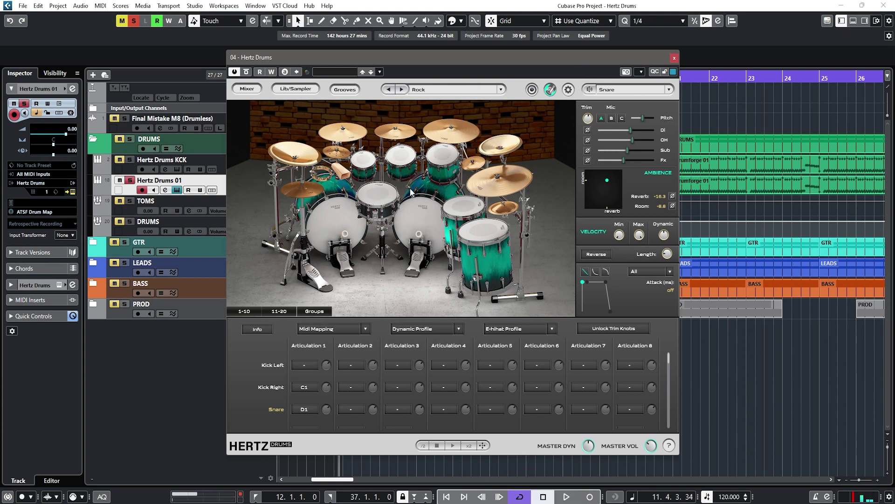
click(674, 59)
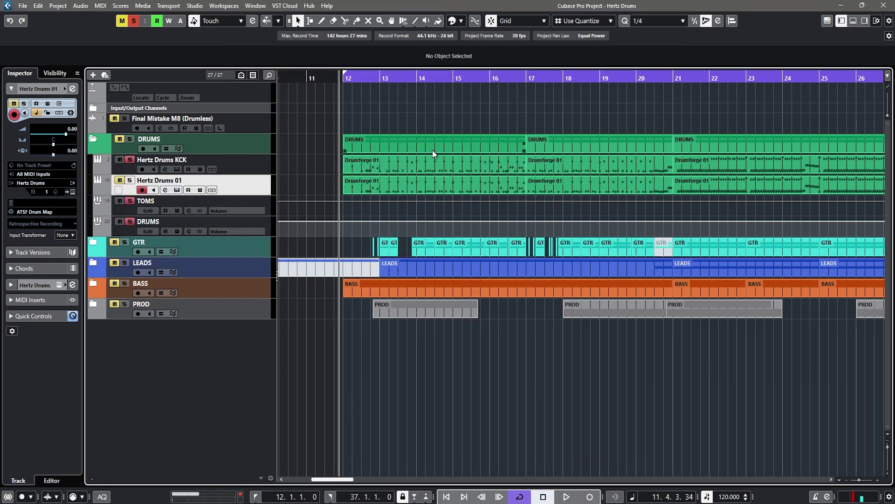
- Play back the drum arrangement from just before bar 12 with the instrument window closed, and stop it
scroll(375, 145, up, 3)
key(space)
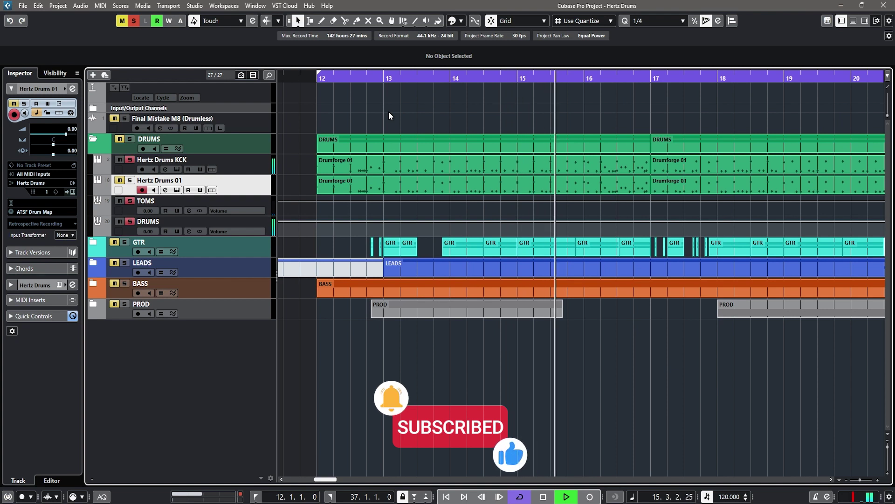
key(space)
key(g)
key(g)
key(g)
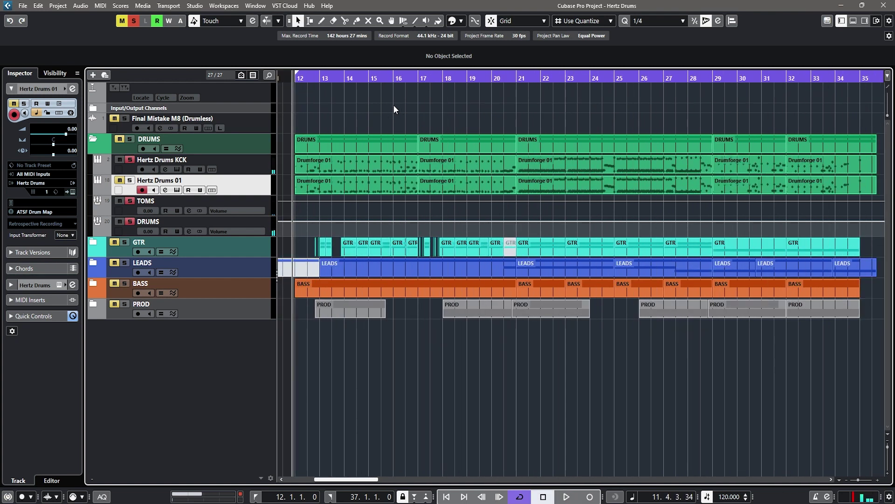
- Open the Hertz Drums KCK instrument and examine the output routing of its kit pieces and room channels
click(263, 161)
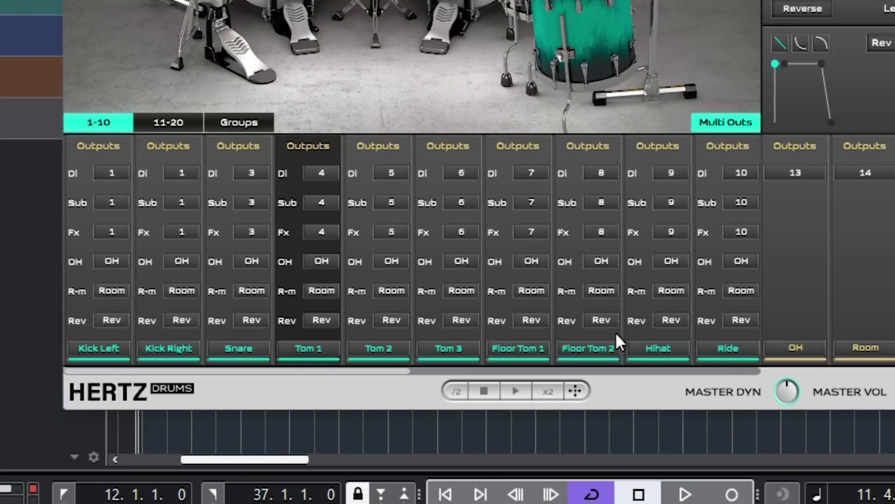
drag(352, 374, 216, 377)
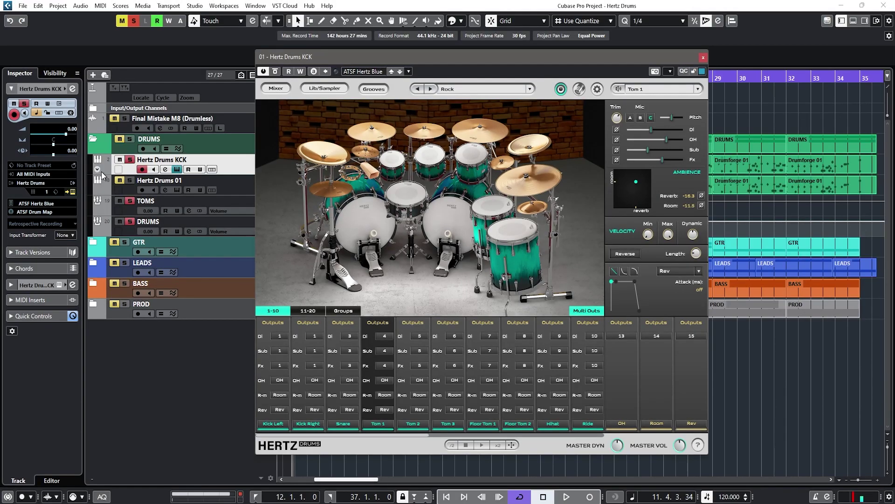
drag(433, 65, 545, 62)
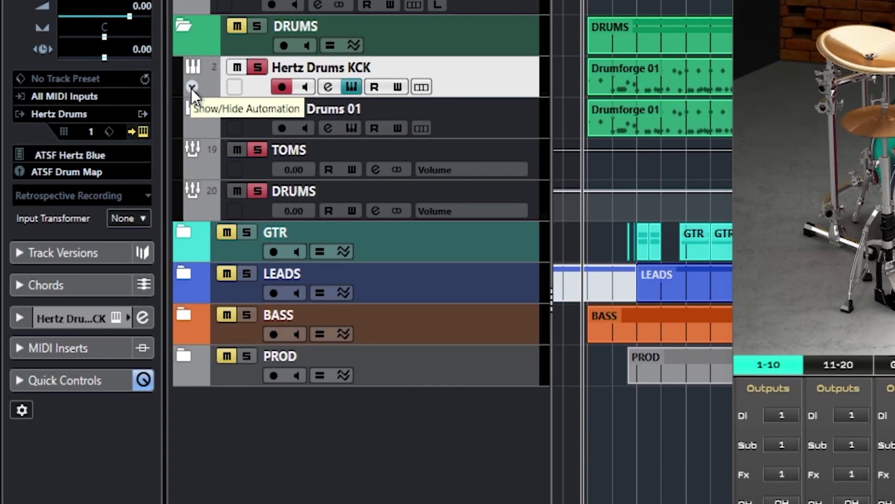
- Expand the Hertz Drums KCK track's output channels and look through them down to the reverb channel
click(191, 88)
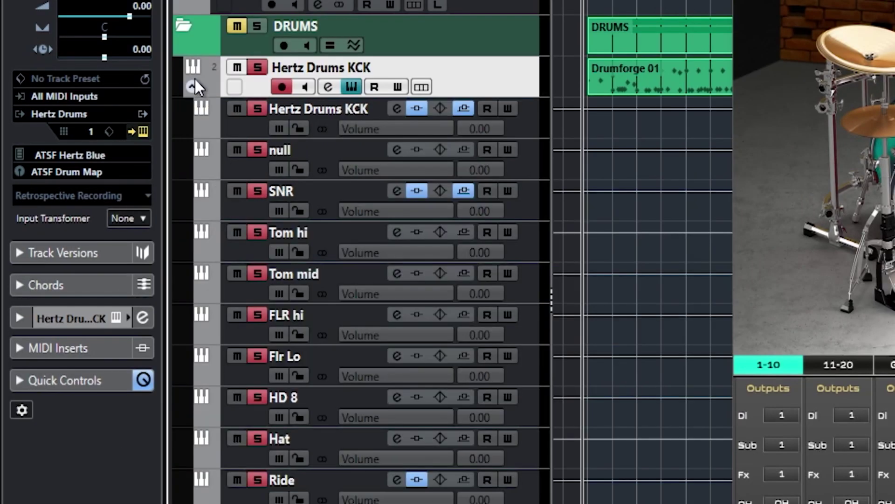
scroll(209, 266, down, 5)
scroll(202, 268, up, 5)
scroll(220, 387, down, 3)
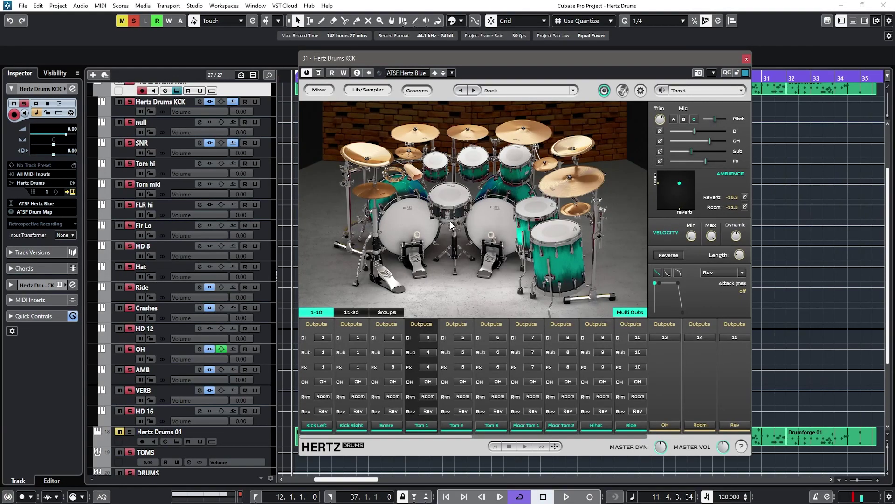
scroll(102, 158, up, 3)
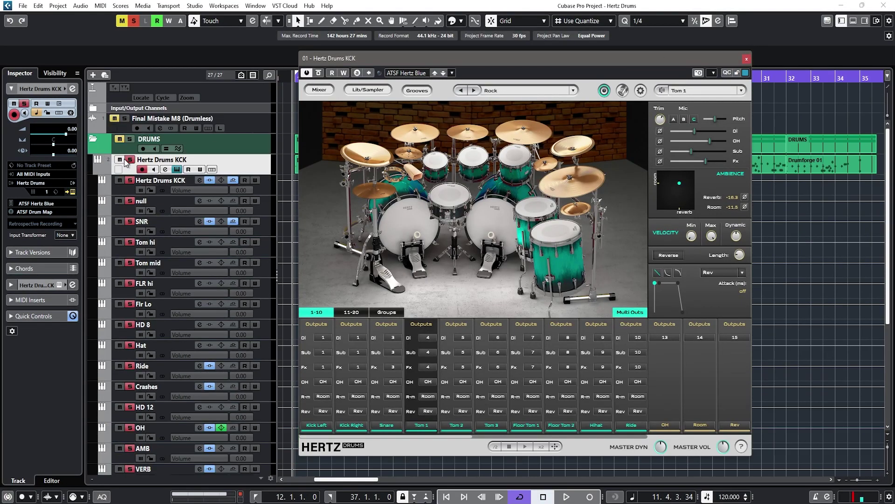
- Solo the Hertz Drums KCK kick output channel and show its audio inserts
click(125, 160)
click(148, 181)
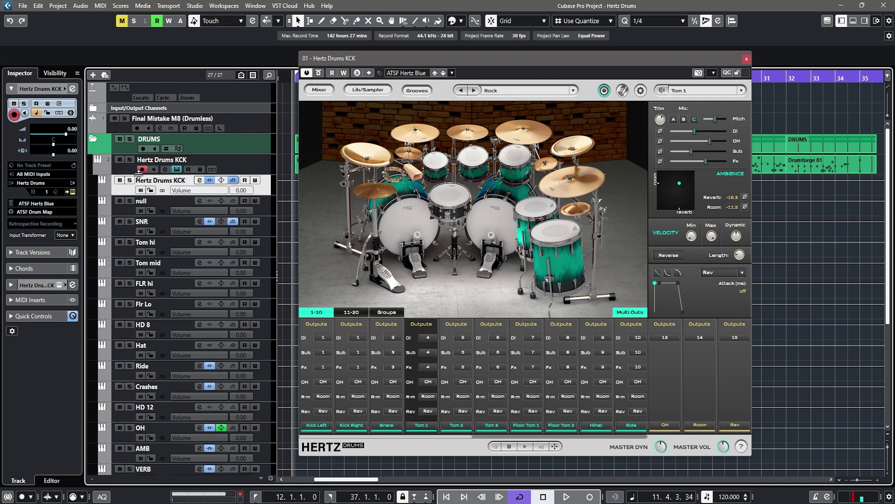
click(130, 180)
click(37, 284)
click(39, 185)
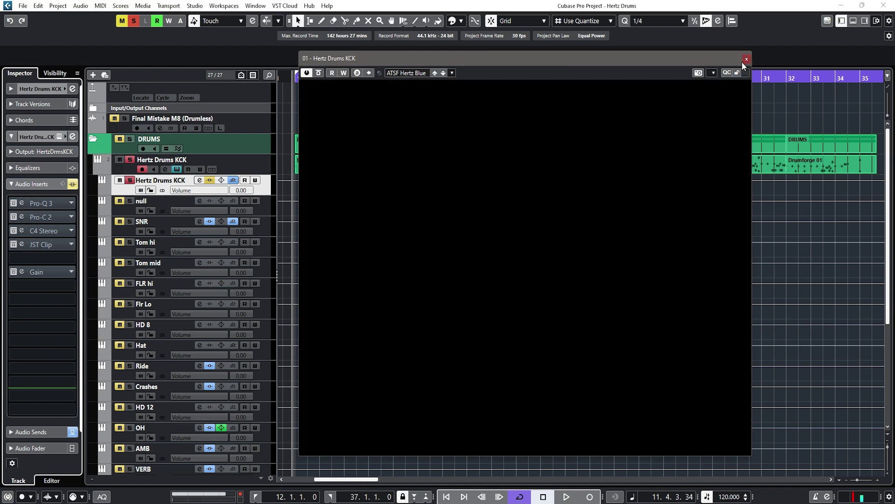
- Select the kick drum, keep its envelope applied to All with a 333.3 ms decay, and audition it
click(467, 236)
click(496, 223)
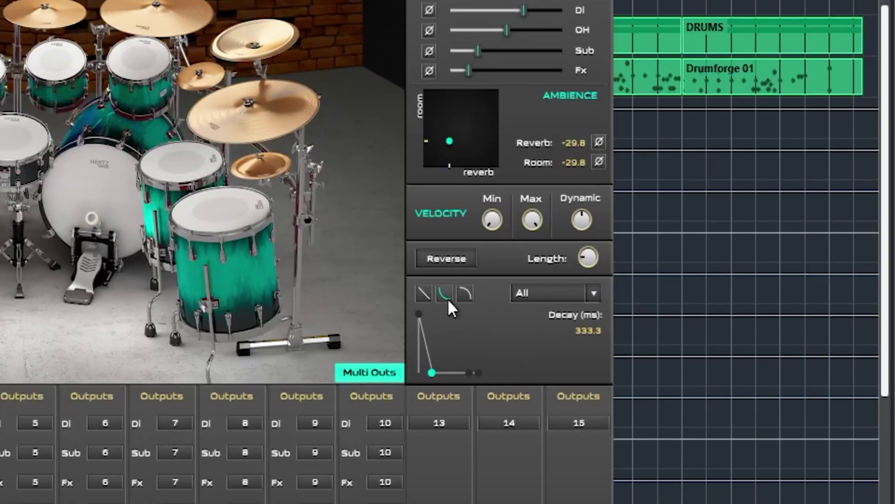
click(594, 294)
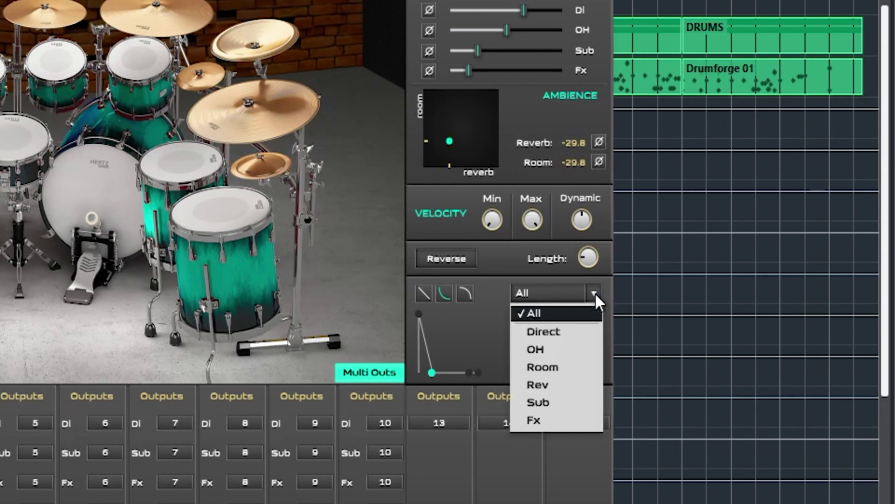
click(587, 316)
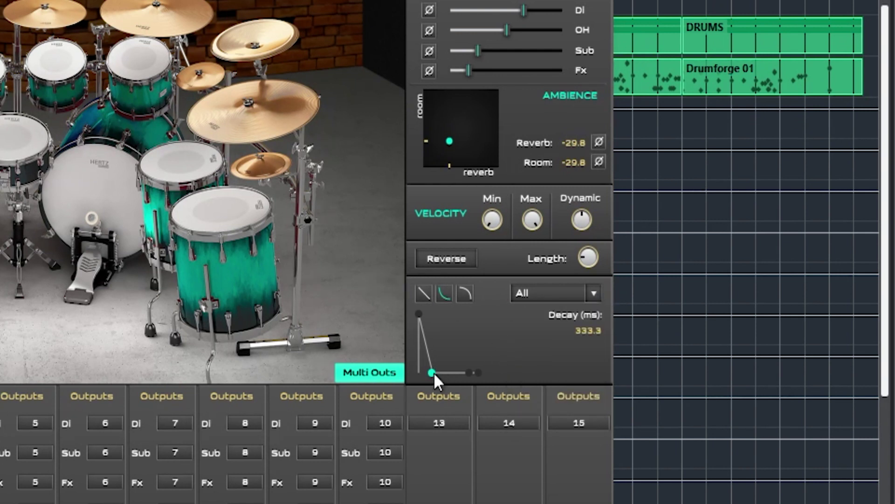
mouse_move(437, 372)
mouse_down()
mouse_move(455, 315)
mouse_move(446, 314)
mouse_move(440, 375)
mouse_move(432, 376)
mouse_up()
click(86, 177)
click(86, 178)
- Audition the kick with a 2000 ms decay, then return the decay to 333.3 ms and compare the sound
click(466, 290)
click(88, 186)
click(89, 184)
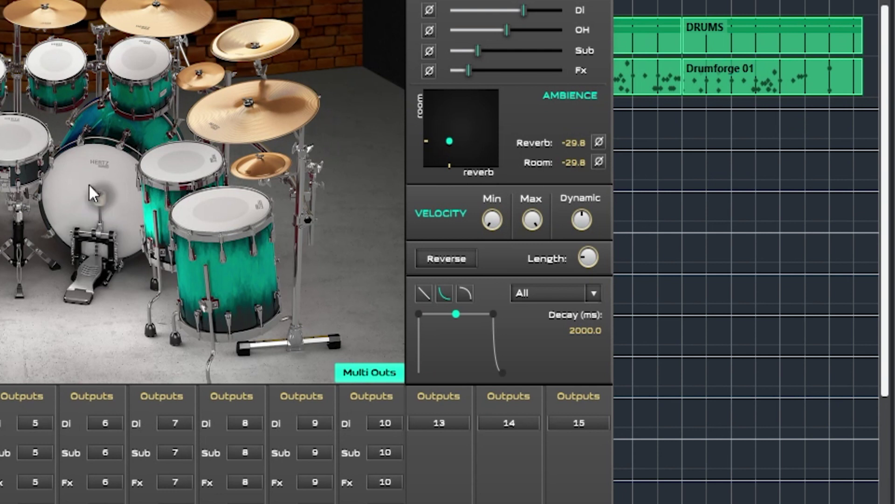
click(105, 175)
drag(455, 313, 432, 372)
click(70, 184)
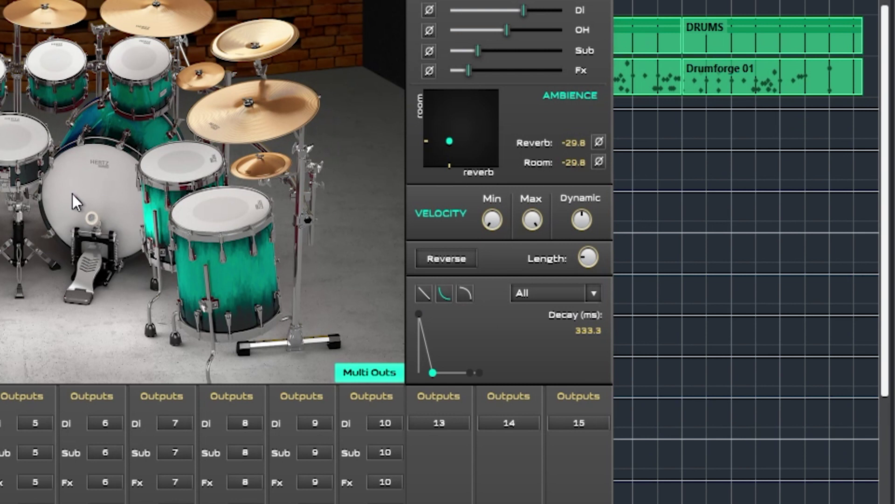
click(103, 194)
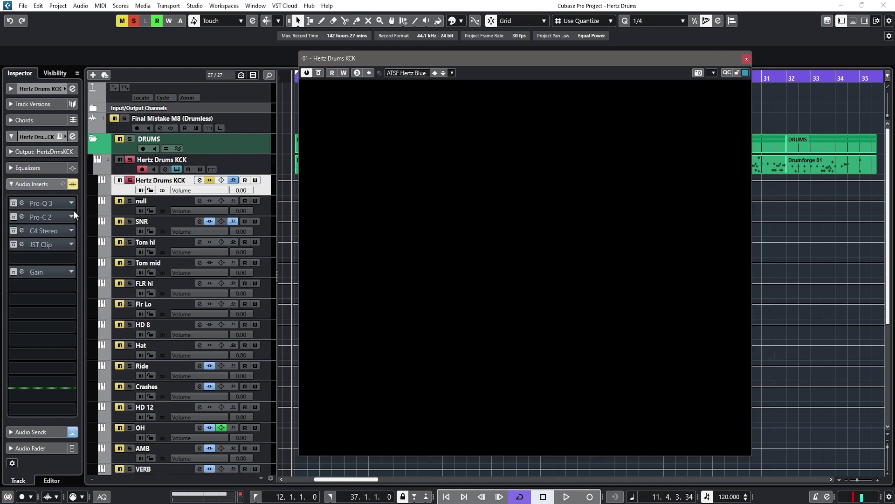
- Activate and open Pro-Q 3 on the kick channel, and play the kick while comparing the EQ with its bypass
click(22, 204)
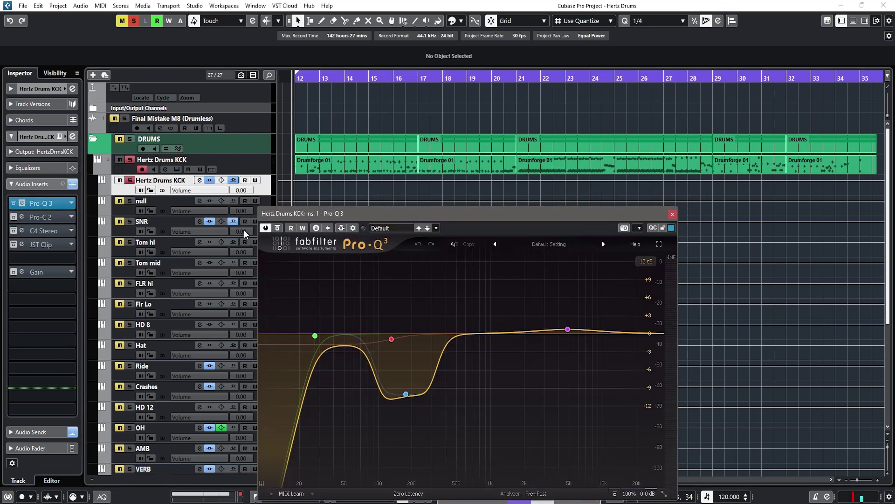
drag(506, 223, 549, 149)
mouse_move(448, 309)
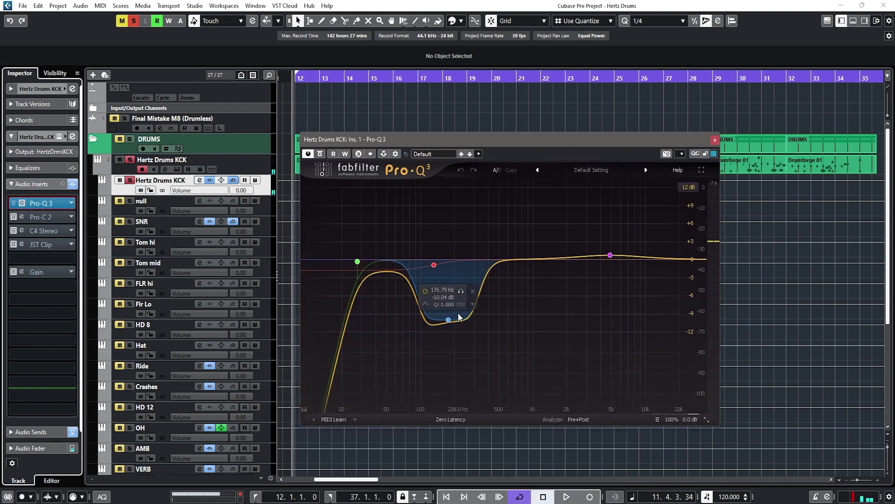
key(space)
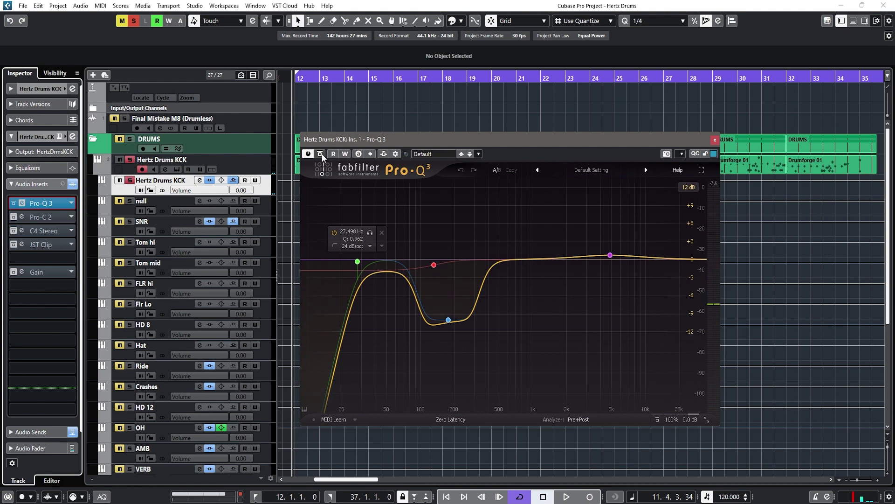
click(320, 154)
click(320, 154)
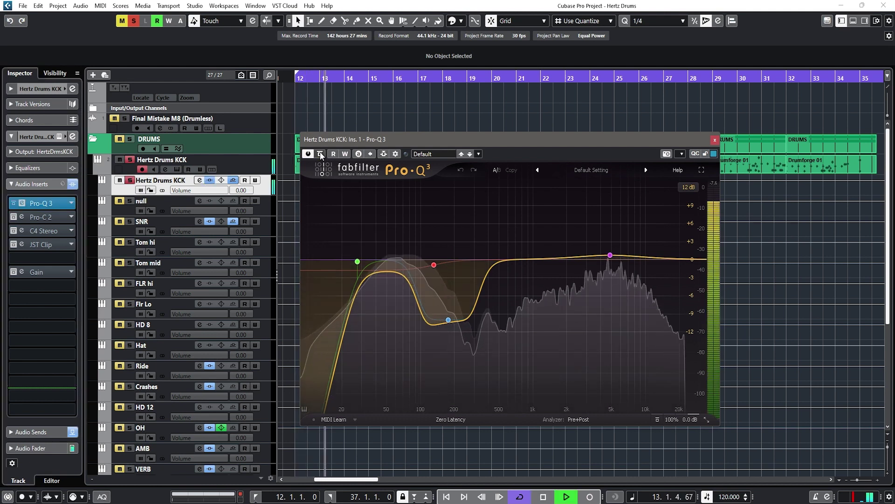
key(space)
- Inspect the low cut, low-mid cut, low shelf and high boost bands of the kick EQ, and close Pro-Q 3
mouse_move(384, 268)
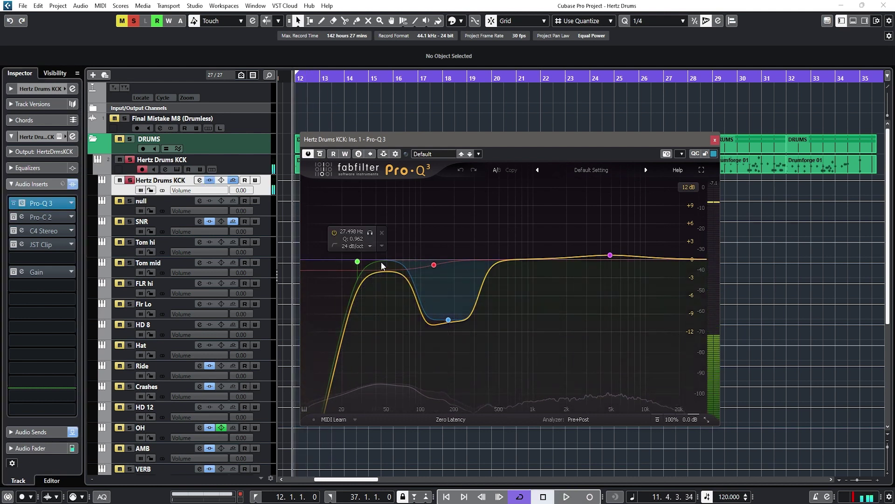
mouse_move(454, 323)
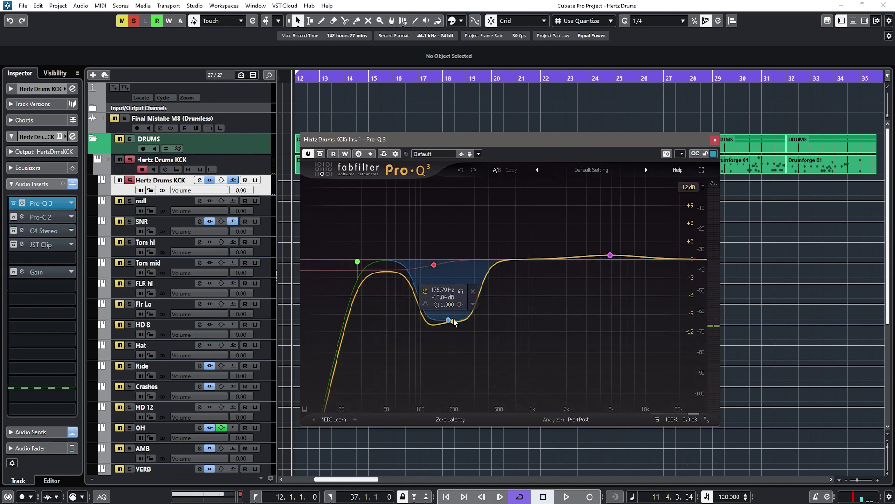
mouse_move(611, 258)
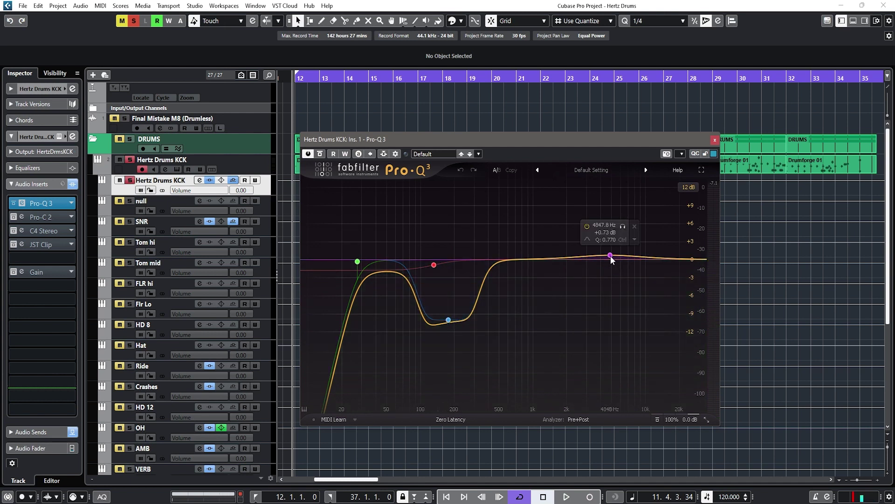
mouse_move(432, 268)
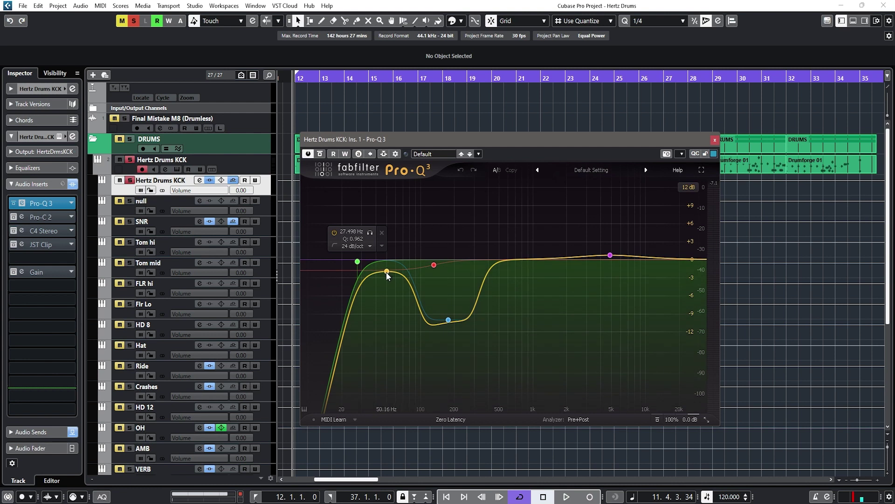
click(715, 140)
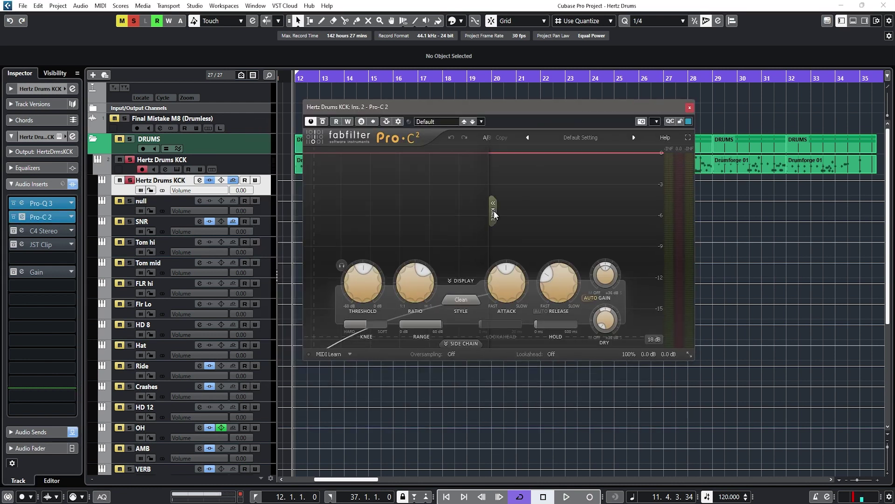
- Play the kick through Pro-C 2, check its attack, release, threshold and ratio, compare it with bypass, and close the compressor
key(space)
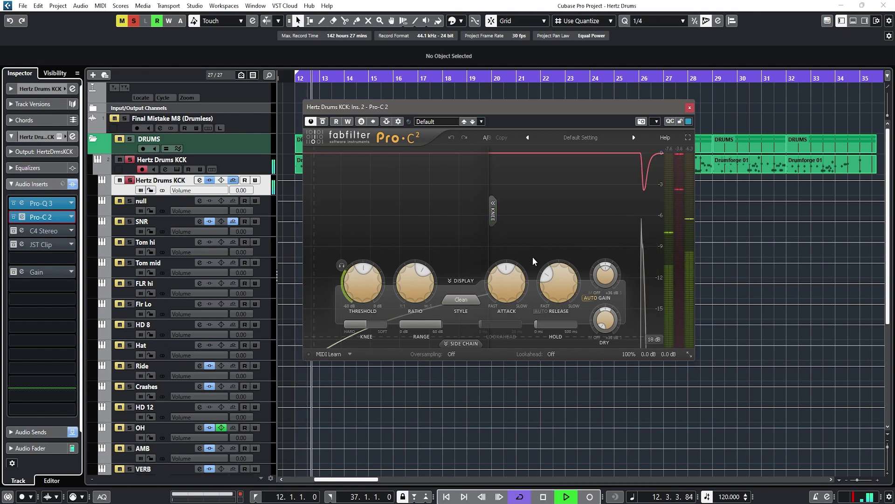
mouse_move(516, 284)
mouse_move(544, 289)
mouse_move(356, 285)
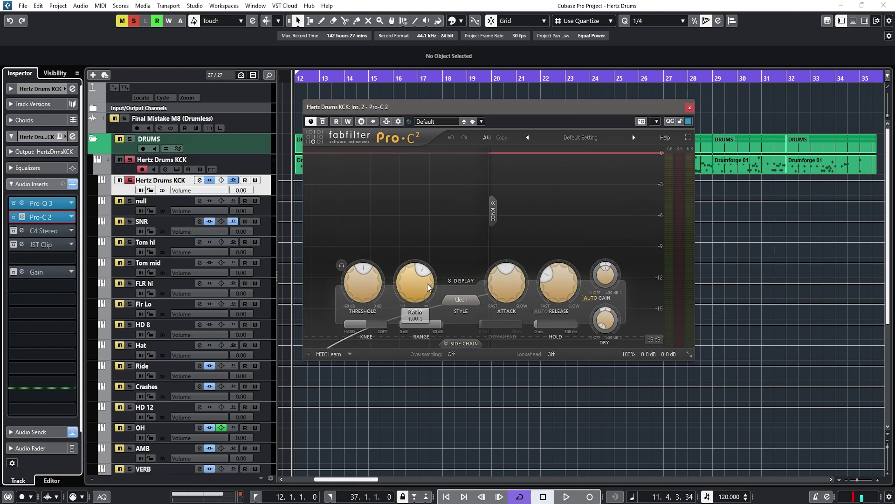
key(space)
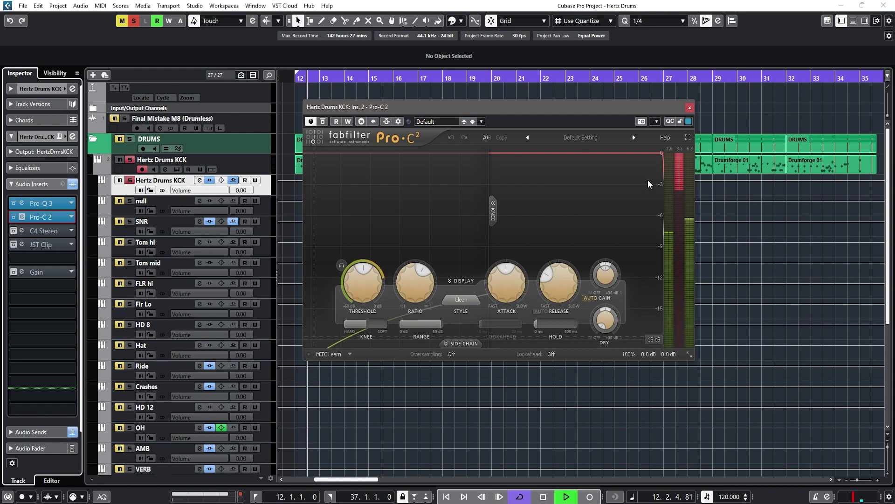
click(323, 122)
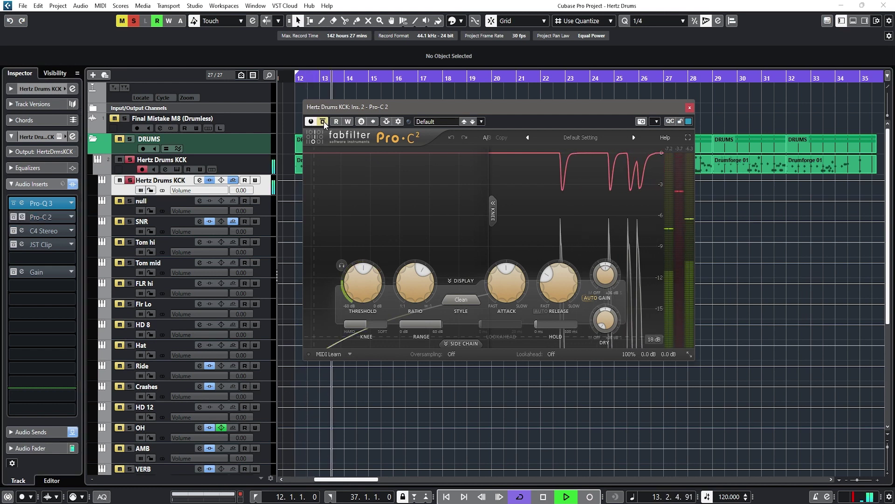
click(690, 107)
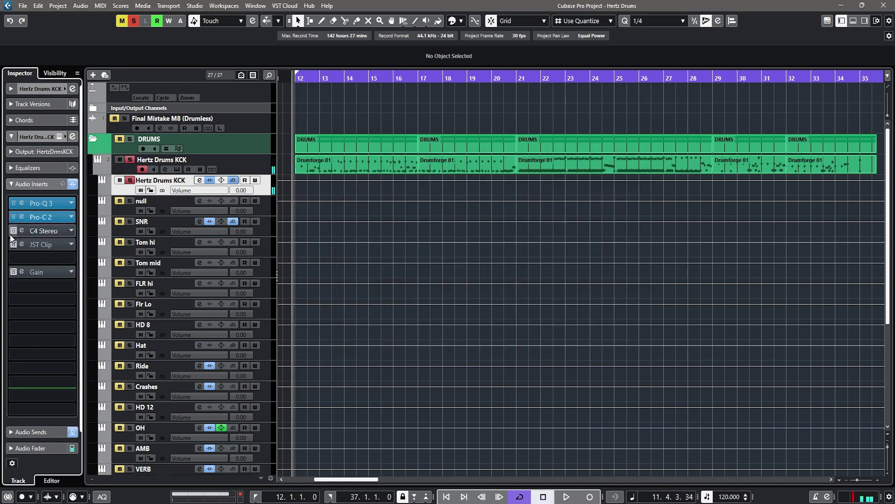
- Activate the C4 Stereo insert on the kick channel and open its window below the drum tracks
click(12, 232)
click(38, 230)
drag(507, 139, 483, 211)
key(g)
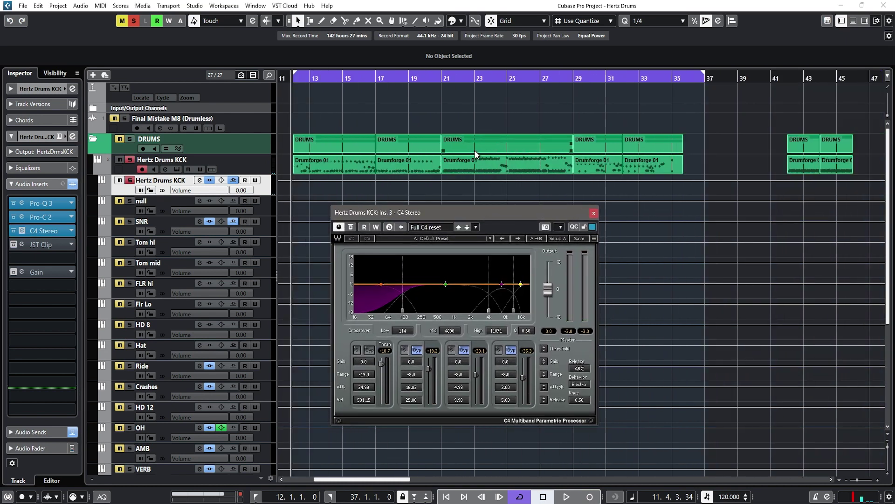
- Play the kick around bar 21 through C4 Stereo, check the low band's range, attack and release, and close the plug-in
click(438, 114)
key(h)
right_click(455, 125)
key(Escape)
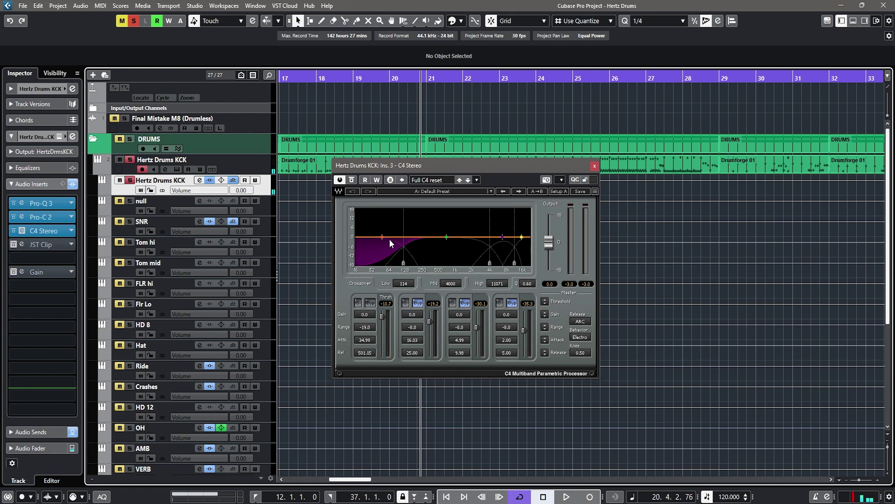
key(space)
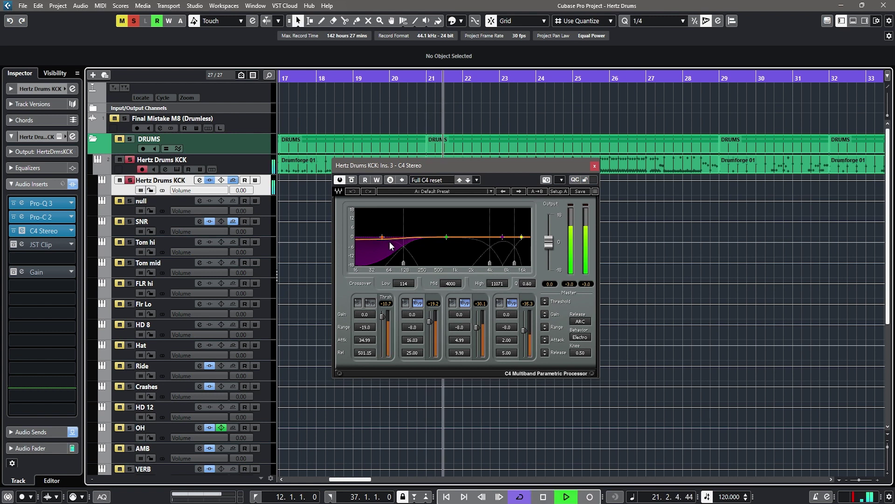
key(space)
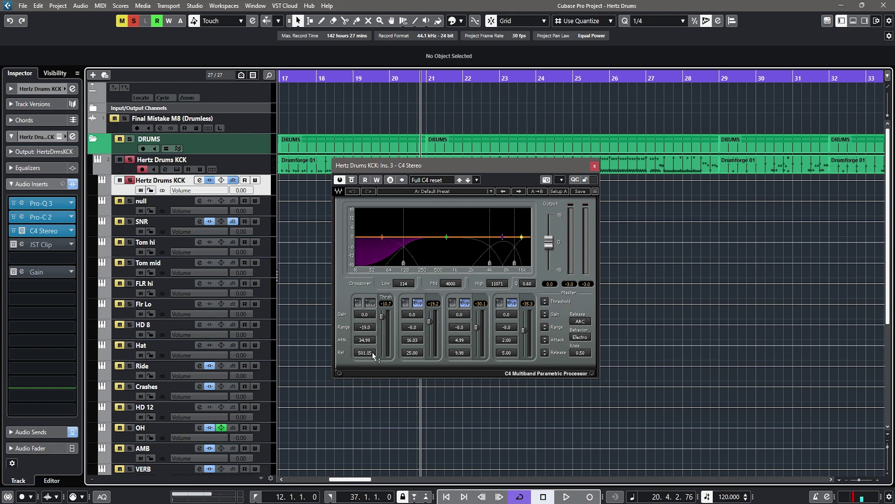
drag(467, 165, 469, 196)
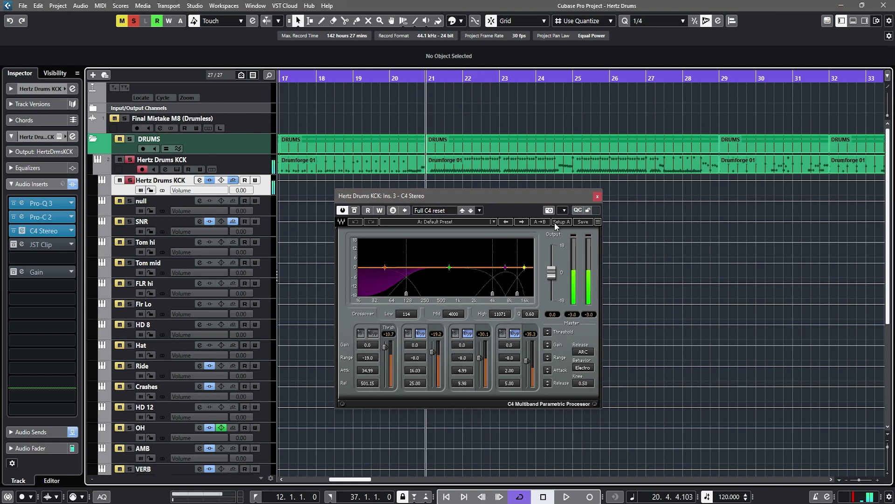
click(597, 196)
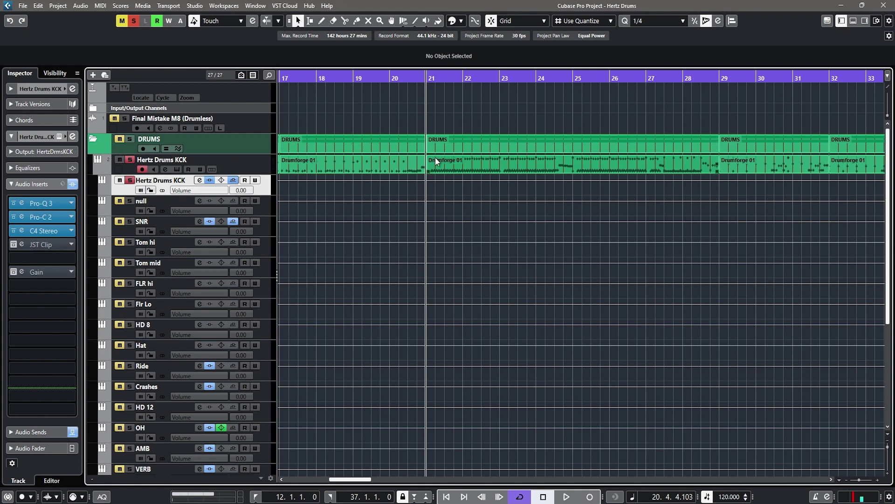
- Activate and open JST Clip on the kick channel, check its trim, close it, and play the clipped kick
click(22, 244)
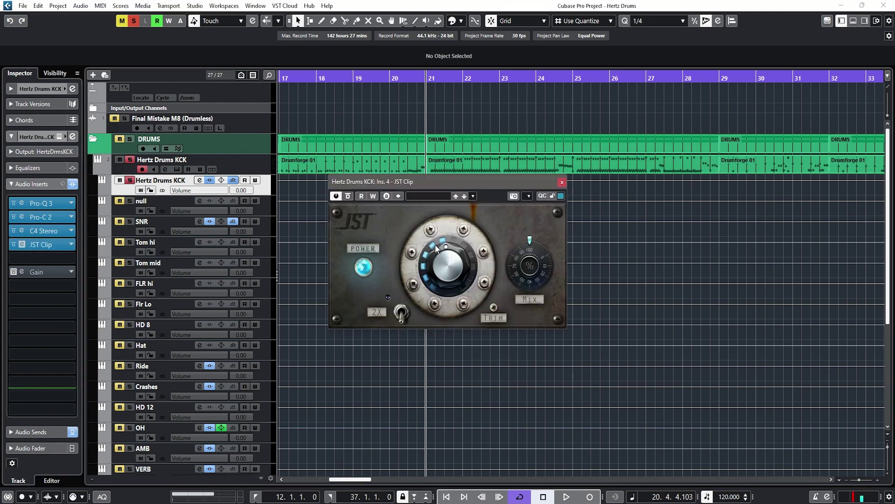
mouse_move(491, 305)
click(560, 177)
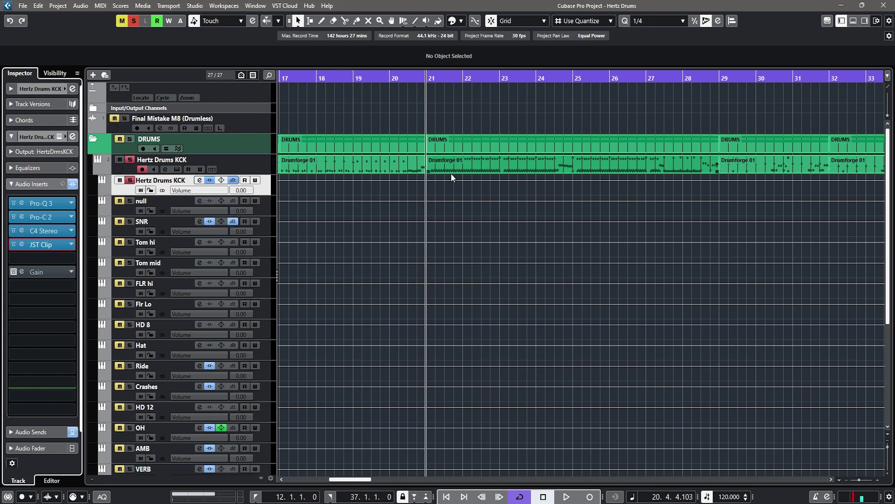
key(space)
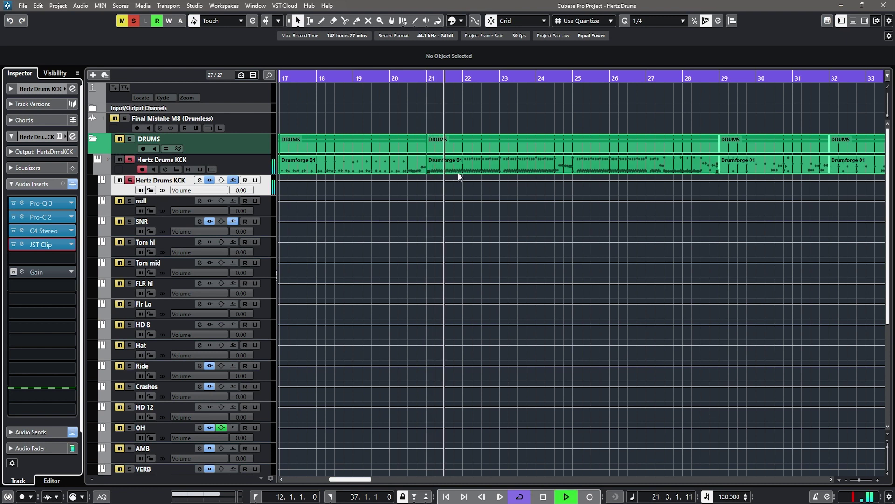
key(space)
- Activate the Gain insert on the kick channel, check its level setting, close it, and play the finished kick
click(13, 272)
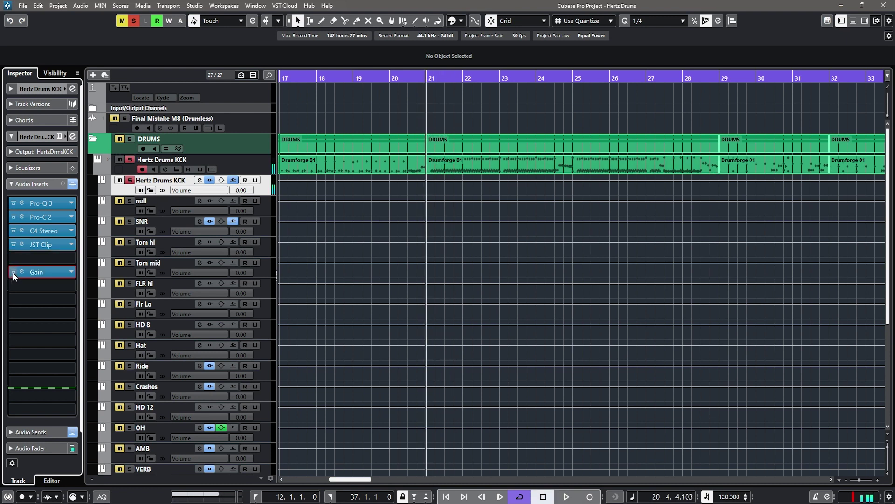
click(33, 271)
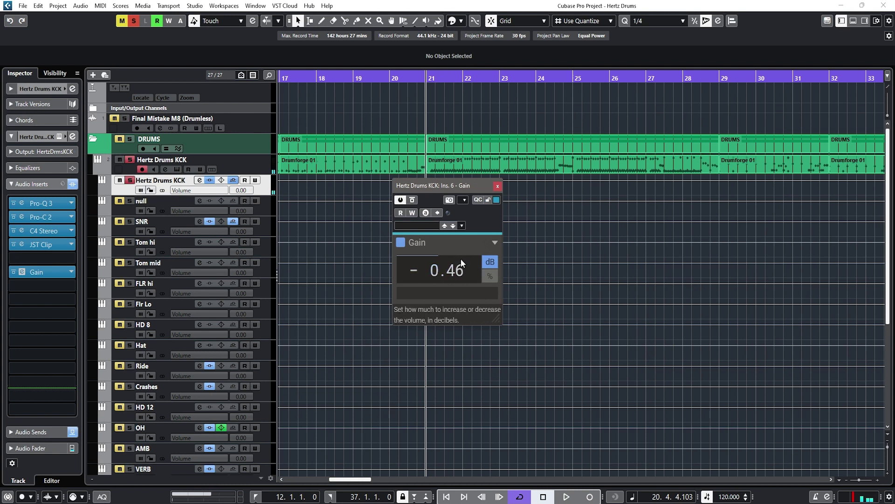
click(497, 187)
key(space)
key(space)
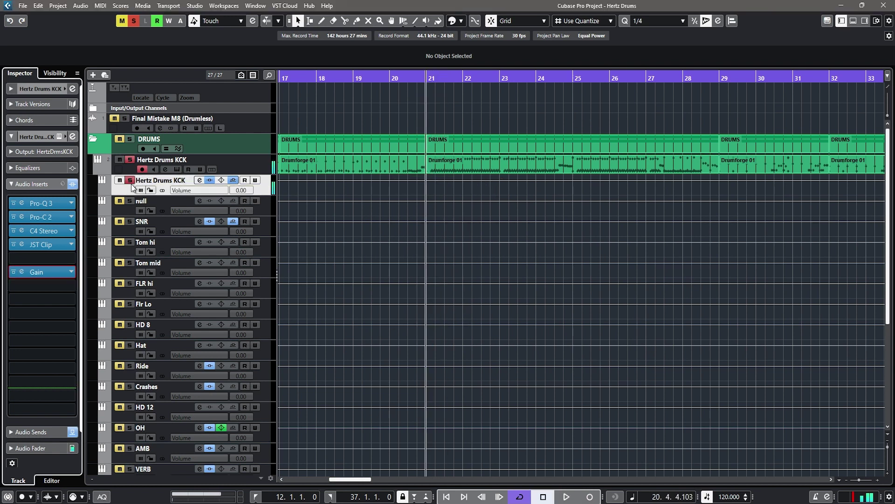
- Select and solo the SNR channel, play the snare, and open its Pro-C 2 insert
click(142, 220)
key(space)
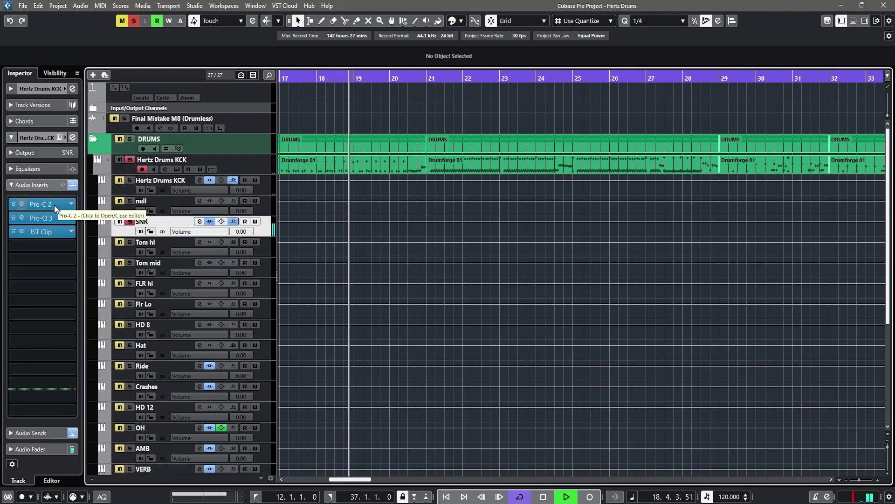
click(55, 205)
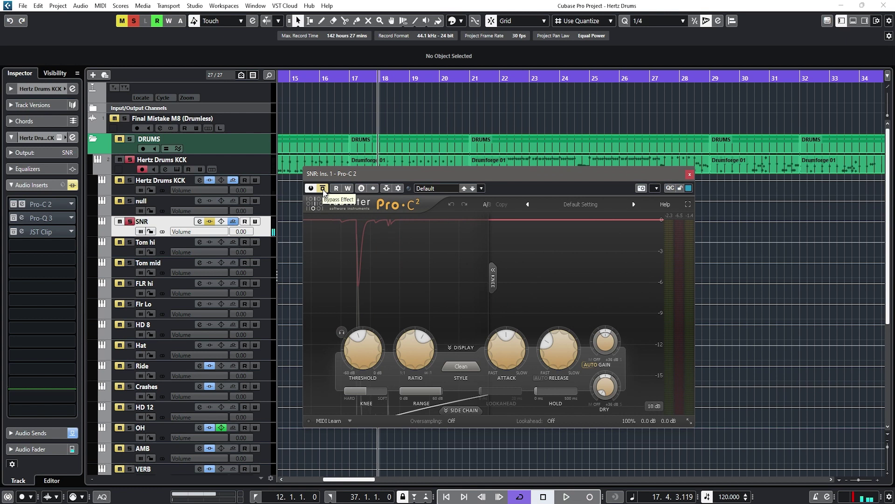
- Activate Pro-C 2 on the snare, check its attack, release and ratio, play the snare through it, and close the compressor
click(323, 188)
drag(430, 178, 424, 139)
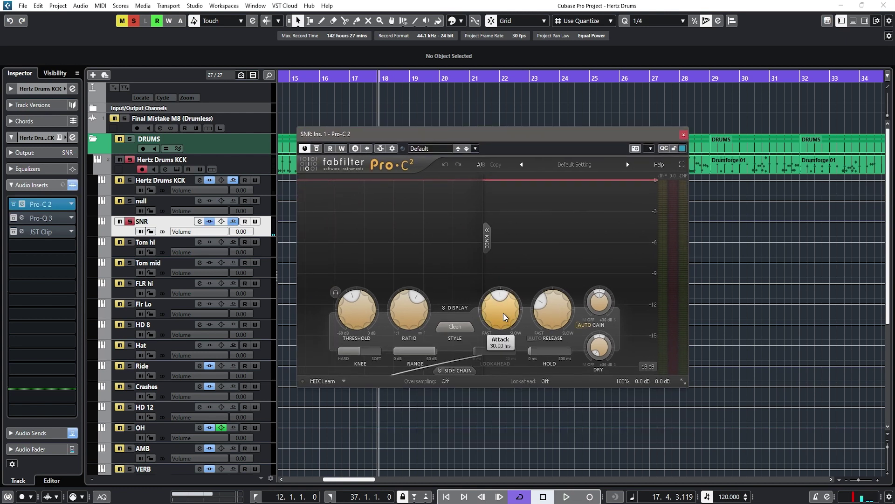
mouse_move(491, 314)
mouse_move(549, 313)
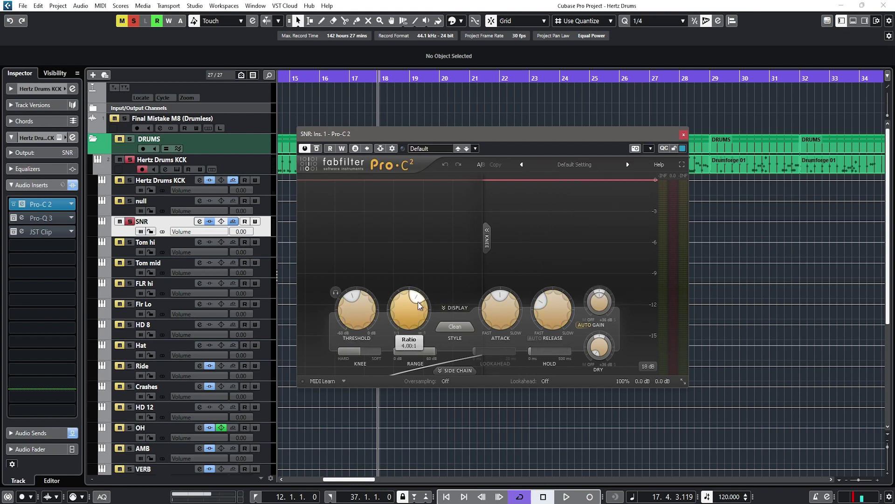
key(space)
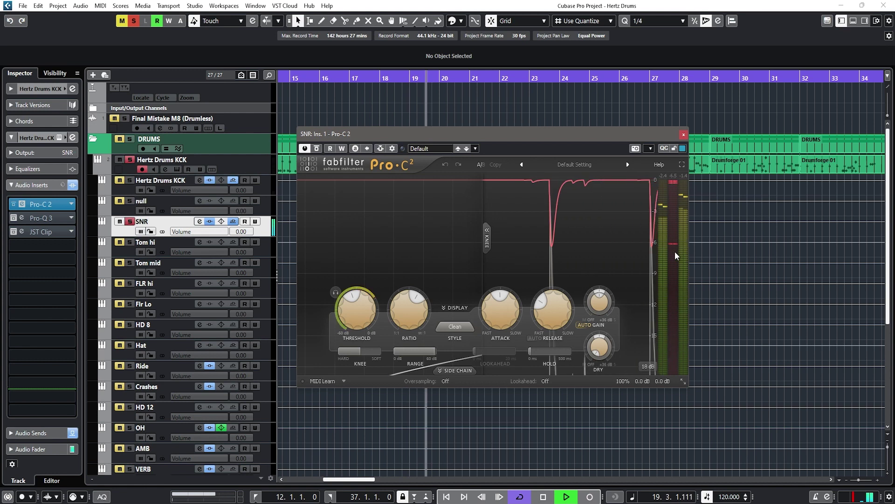
key(space)
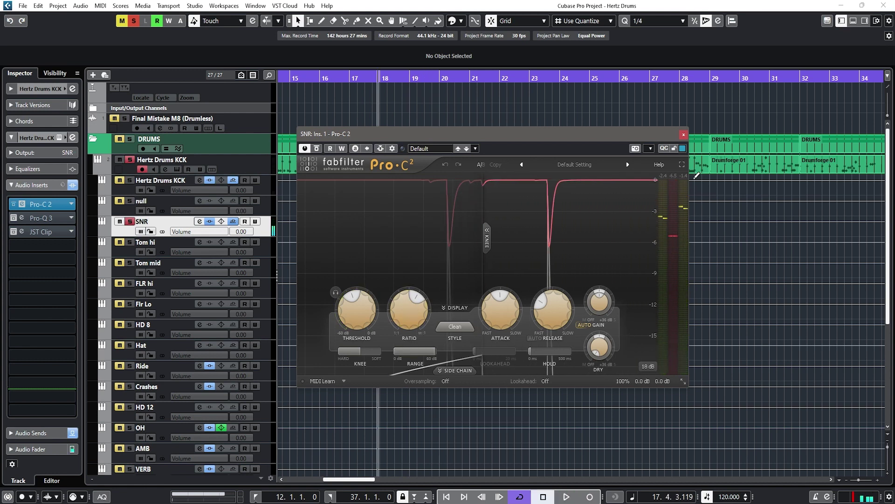
click(683, 136)
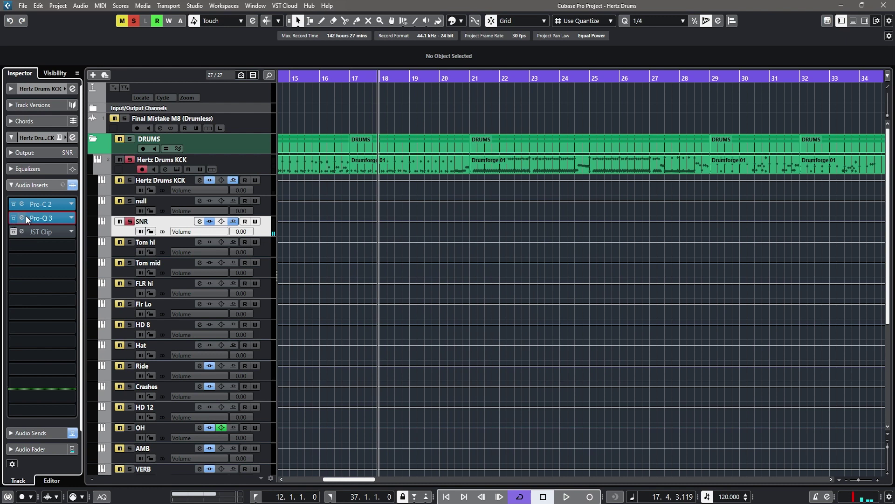
- Open the snare's Pro-Q 3, play the snare while inspecting the low cut and high shelf bands, and close the EQ
click(56, 218)
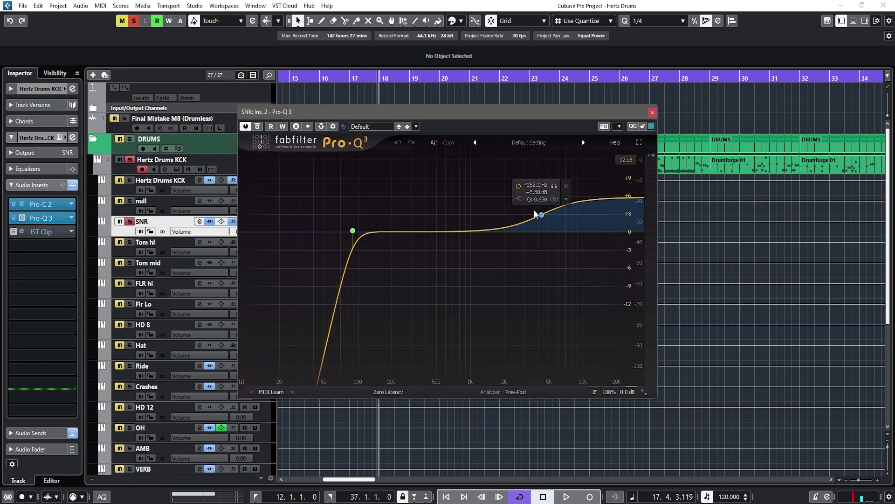
key(space)
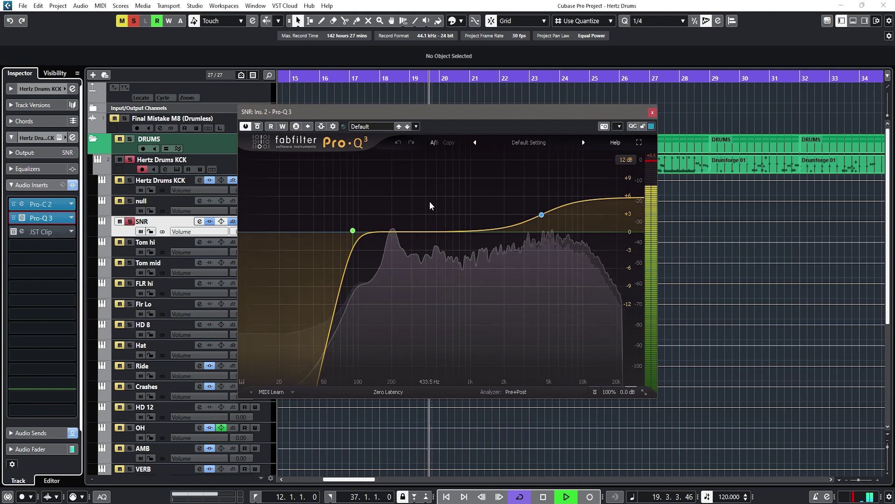
key(space)
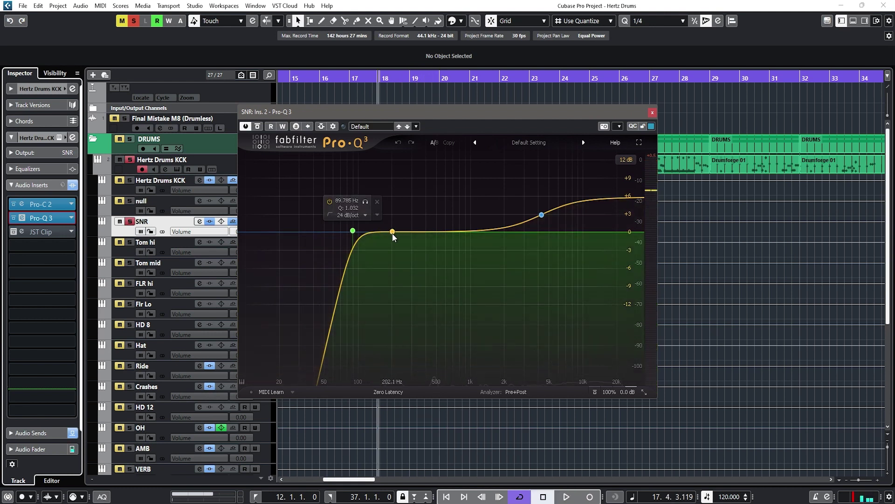
click(652, 113)
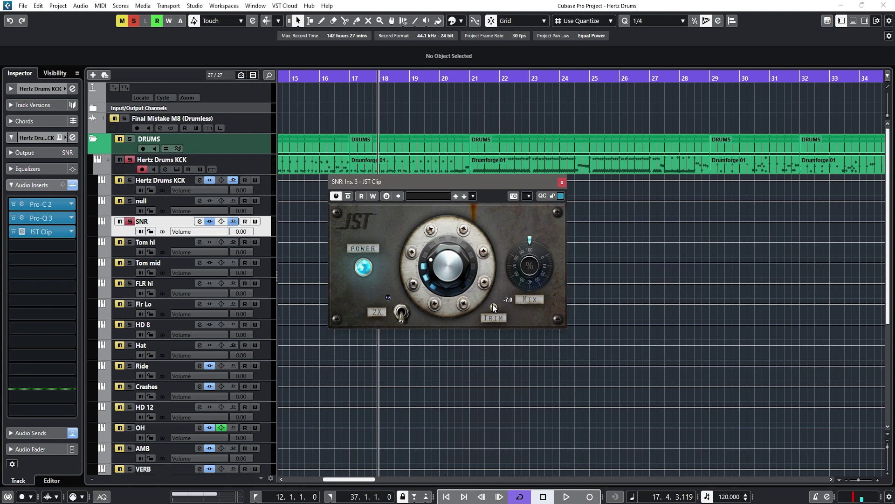
- Play the snare through JST Clip, and close the clipper
key(space)
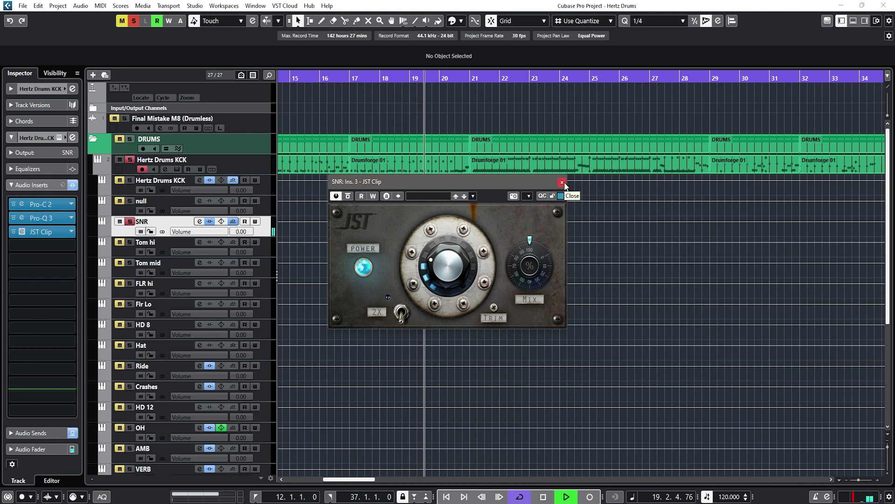
click(562, 182)
key(space)
- Check the insert slots of the individual tom channels, and select Tom hi through Flr Lo together
click(172, 243)
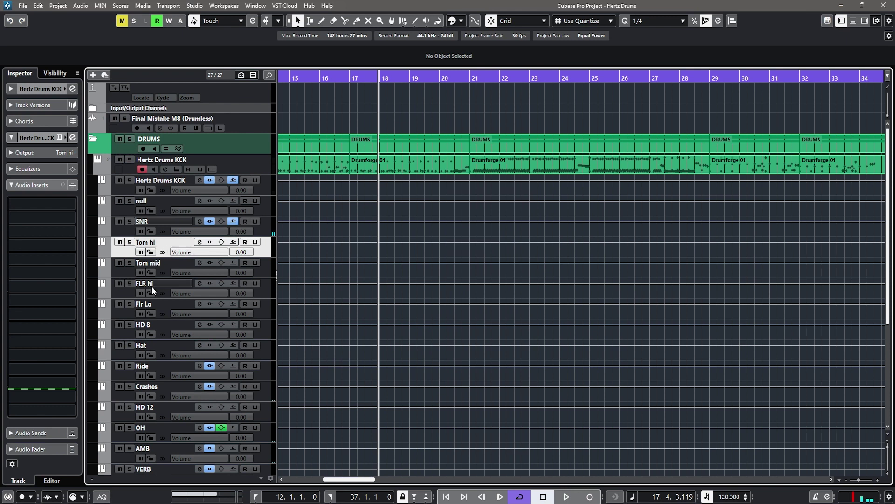
shift+click(157, 303)
click(156, 261)
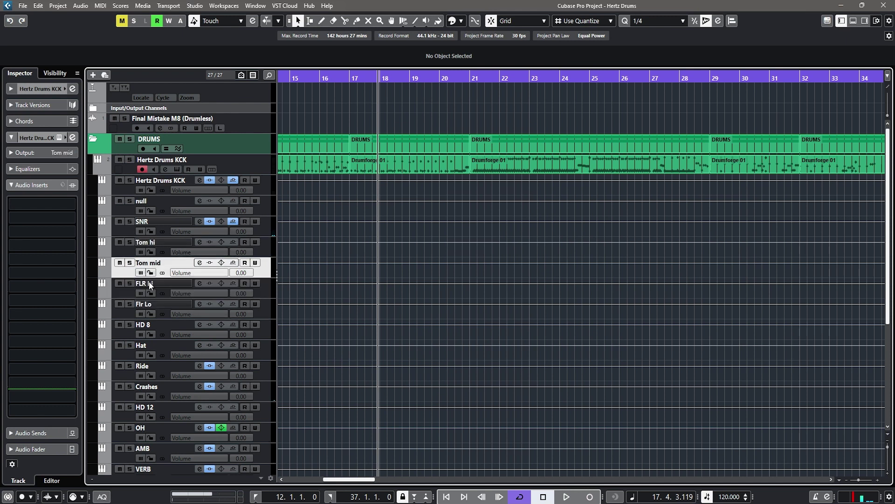
click(149, 282)
click(150, 307)
shift+click(164, 241)
scroll(161, 266, down, 3)
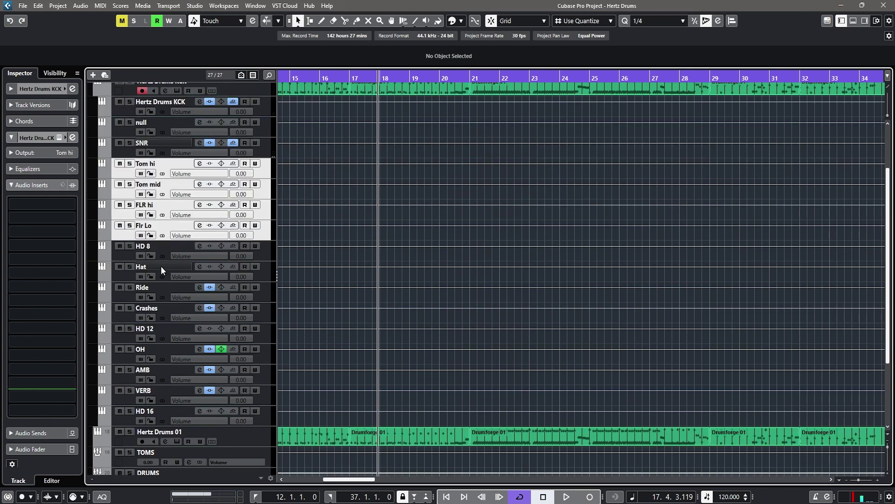
- Select the TOMS group channel, open its Pro-Q 3 insert, and play the soloed toms through the EQ
click(151, 452)
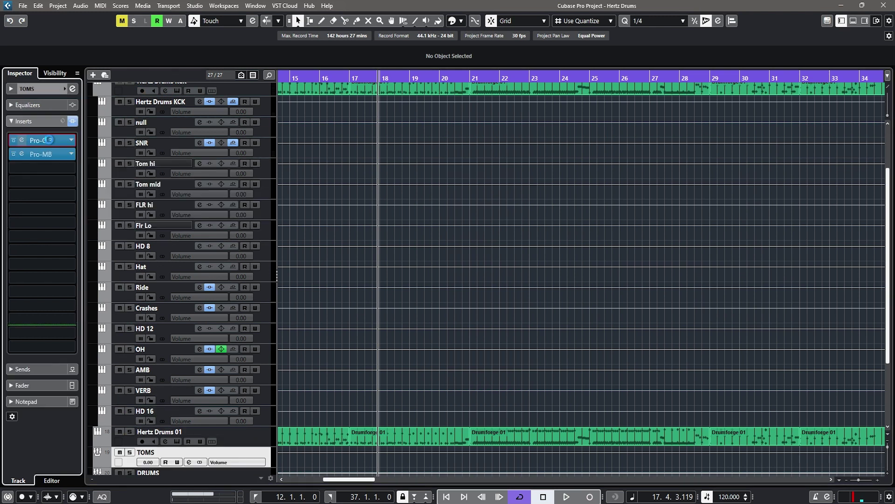
click(47, 140)
drag(497, 138, 532, 244)
scroll(430, 106, down, 2)
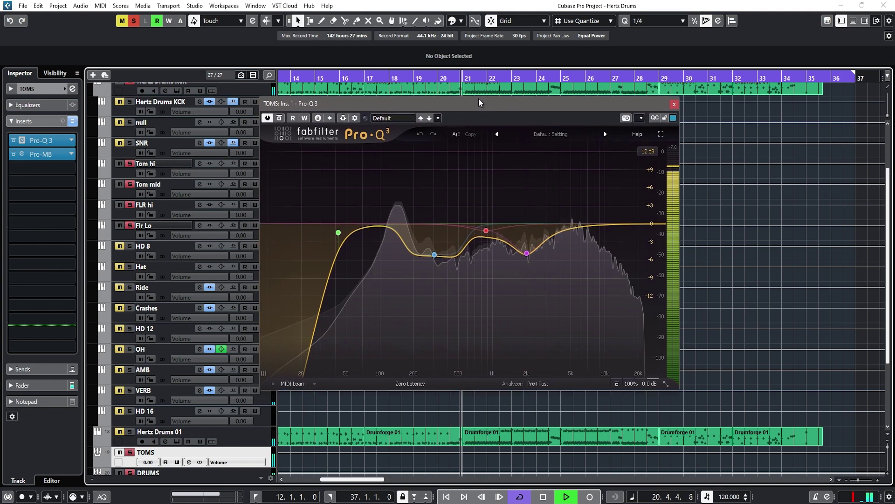
key(space)
- Inspect the toms EQ bands, audition the 2015 Hz cut in isolation during playback, and close Pro-Q 3
click(436, 252)
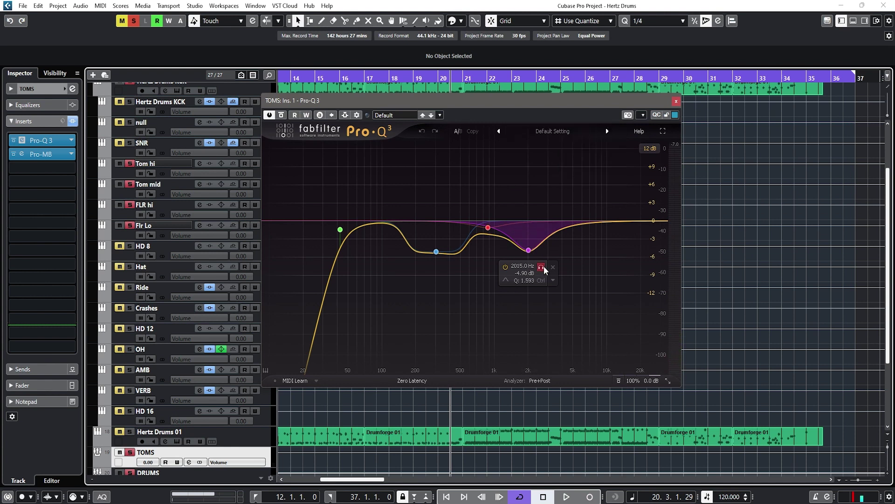
key(space)
click(541, 267)
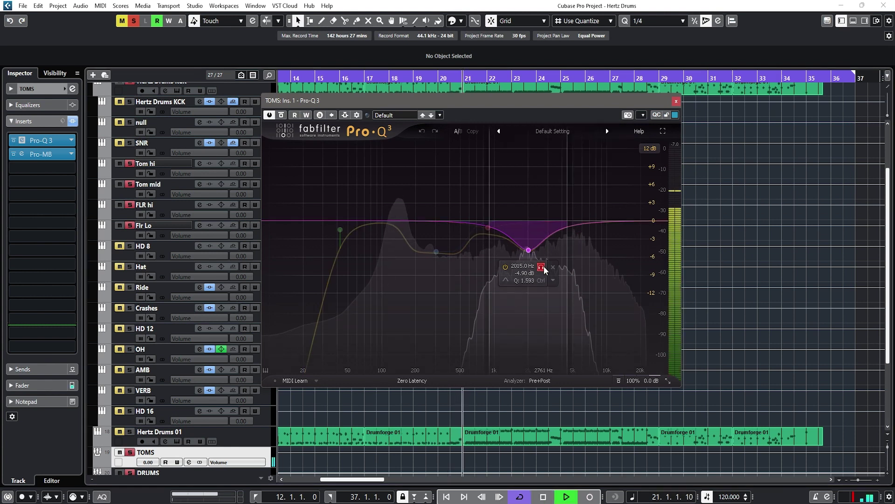
click(541, 267)
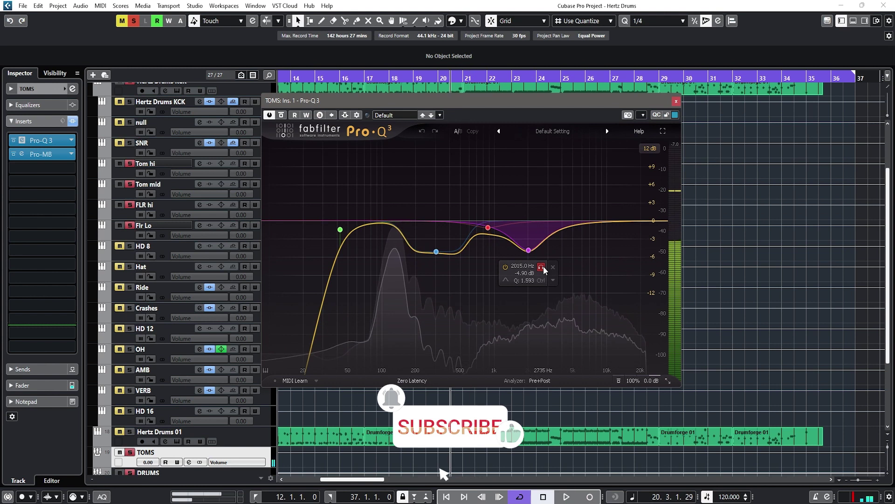
key(space)
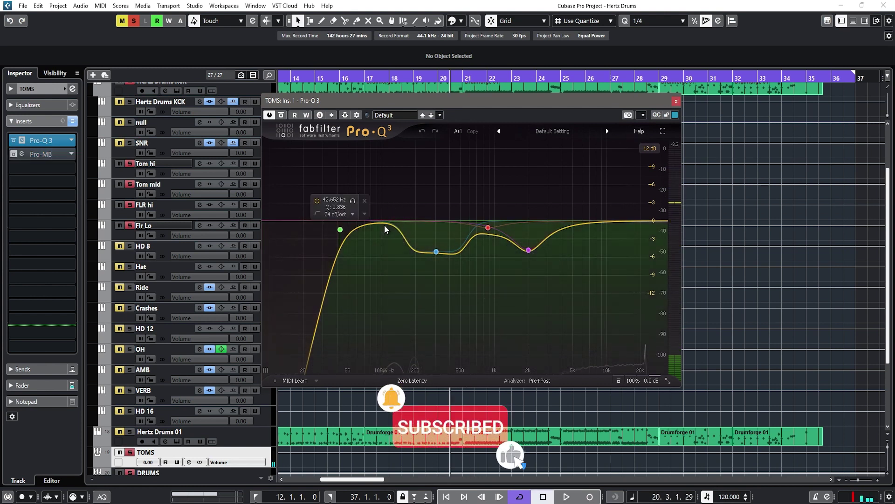
click(677, 100)
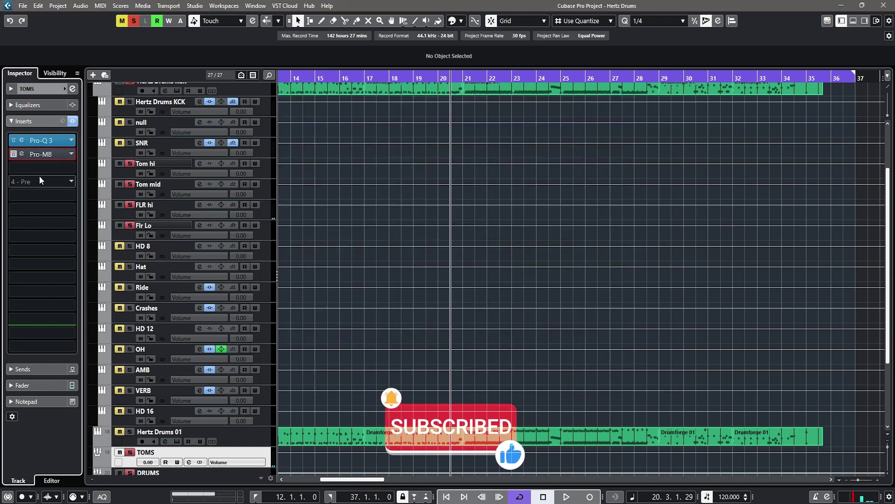
- Activate Pro-MB on the TOMS group and open its window clear of the track list
click(13, 154)
click(21, 154)
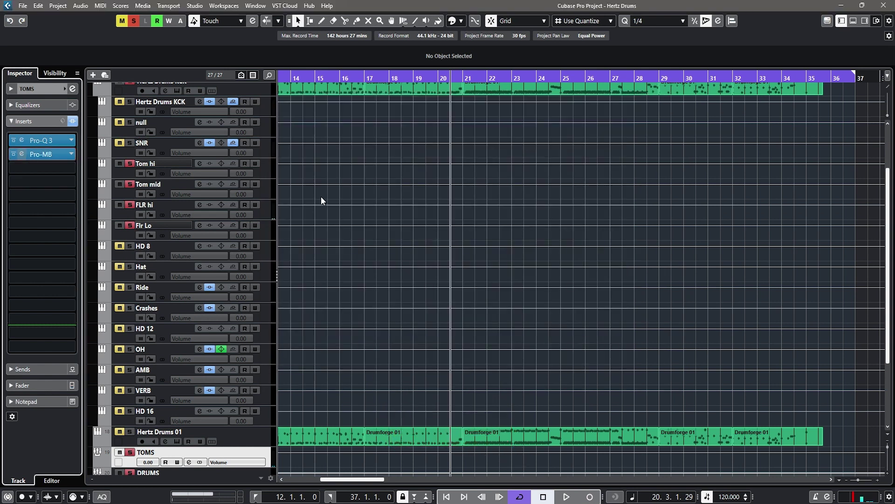
drag(445, 104, 525, 101)
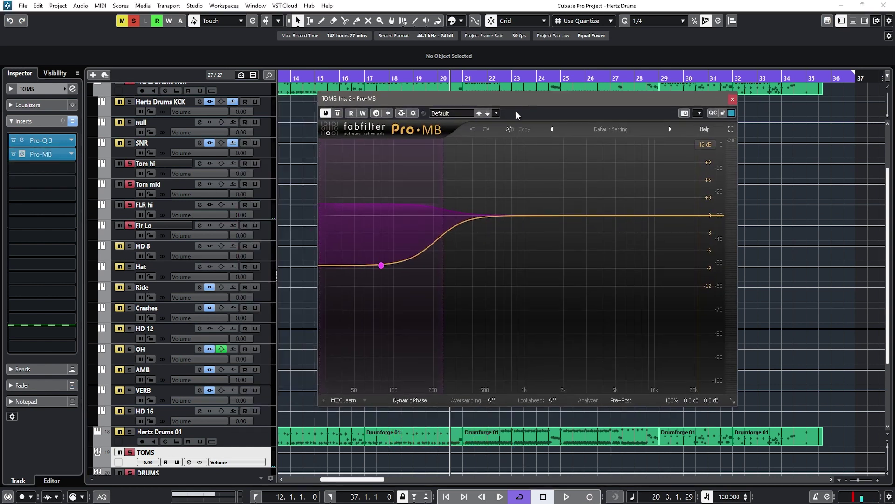
- Inspect the Pro-MB low band, play the toms with the effect active and bypassed, and unsolo the TOMS group
click(382, 265)
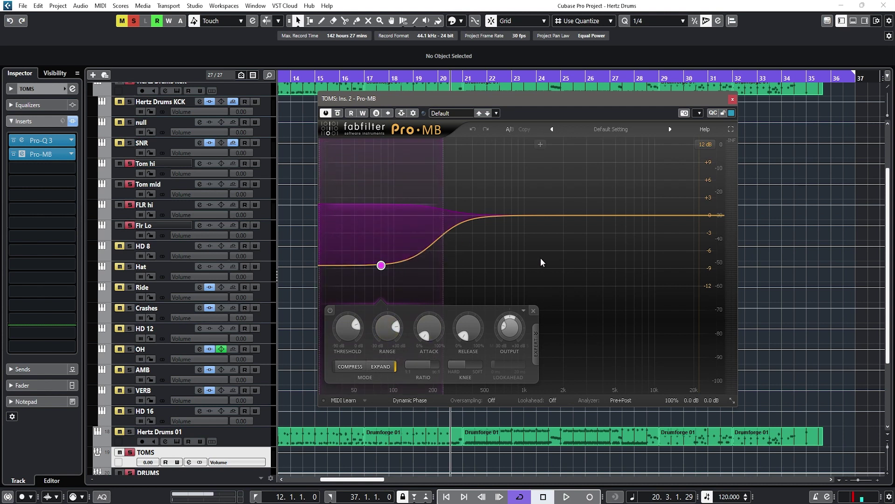
key(space)
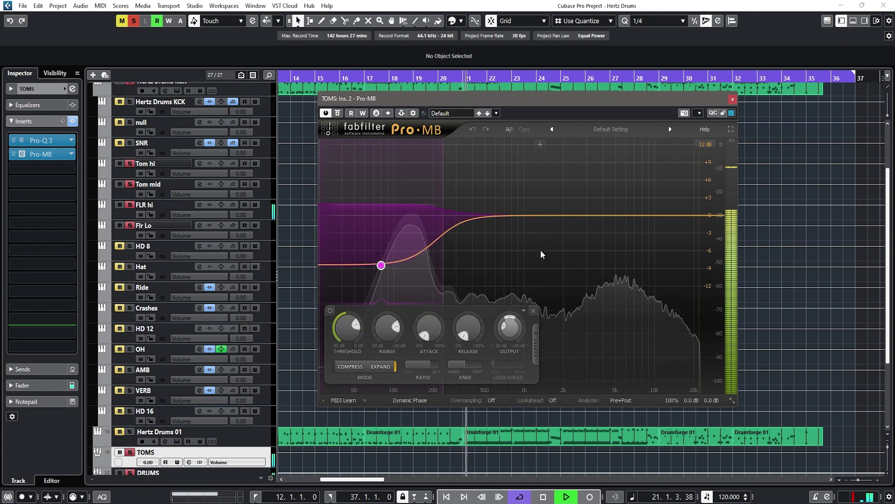
key(space)
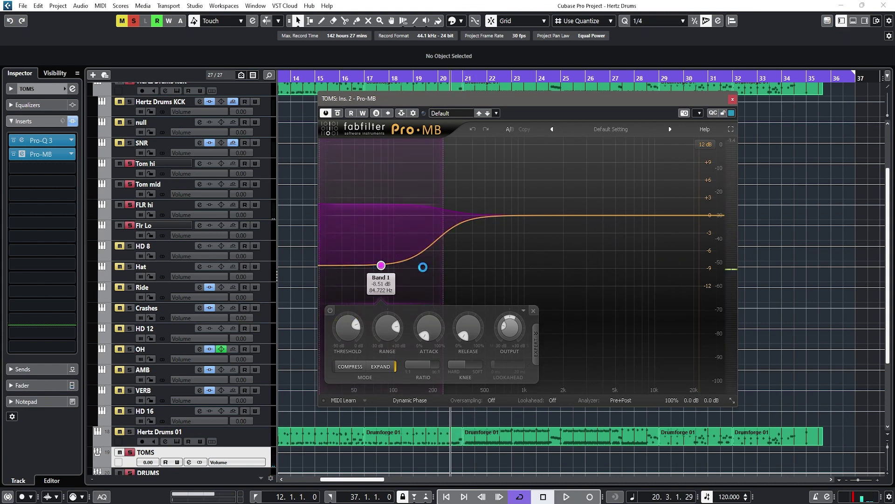
key(space)
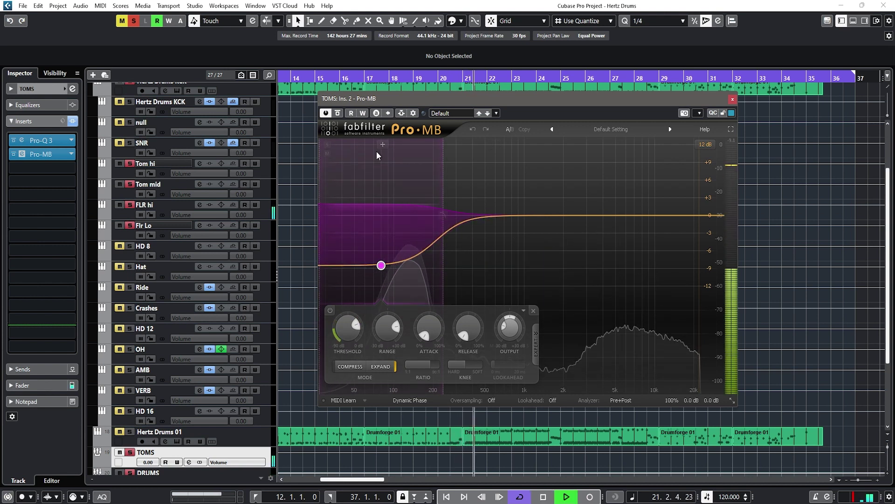
click(338, 114)
click(338, 114)
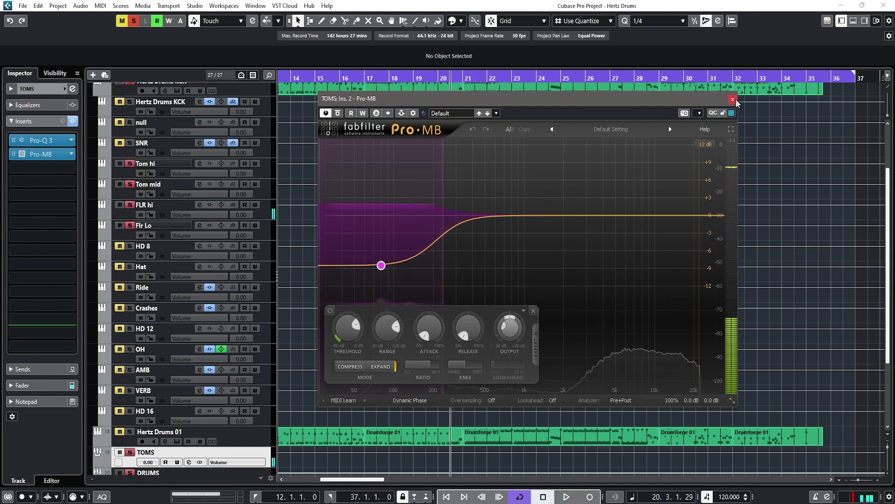
key(space)
click(130, 452)
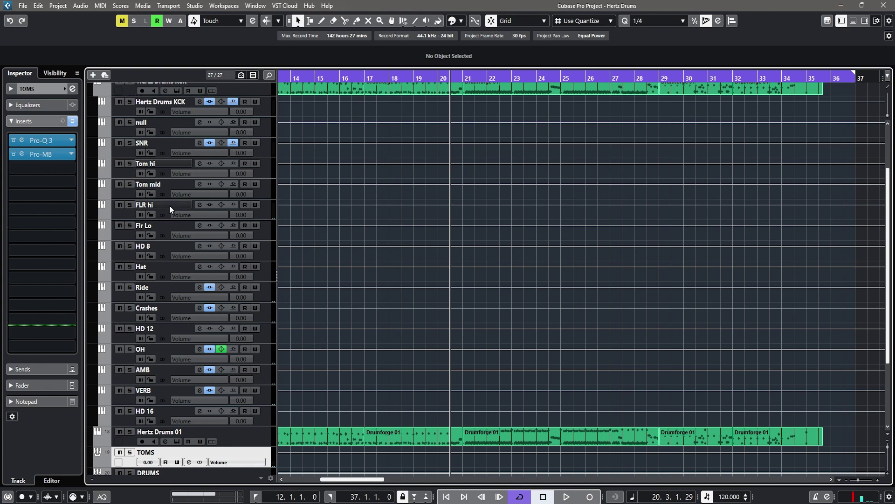
- Check the insert slots of the Hat and Ride channels, and briefly open the Ride's Pro-Q 3
click(161, 394)
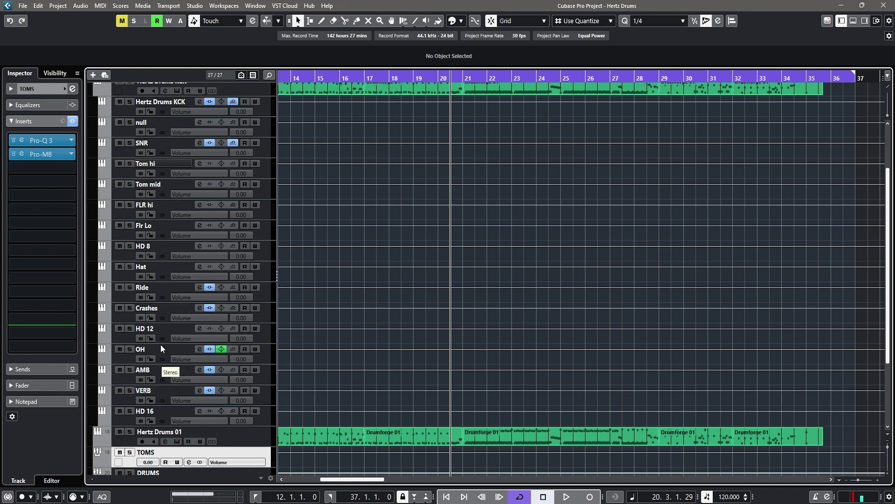
click(158, 263)
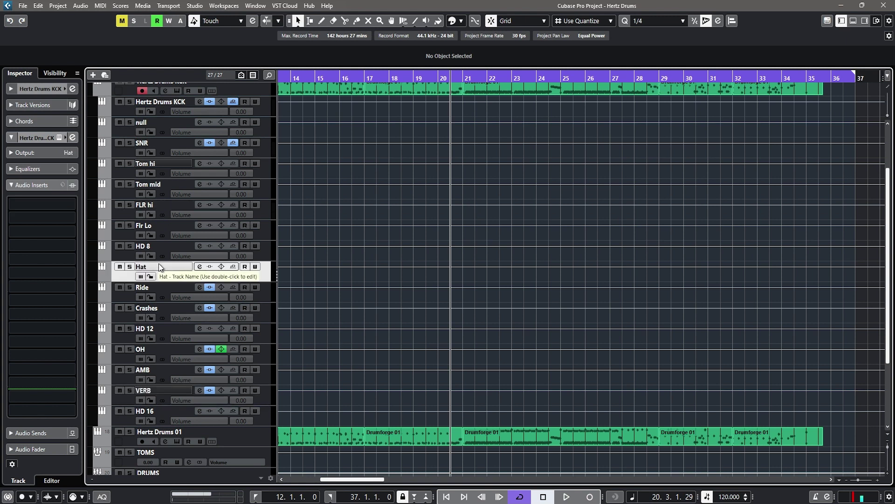
click(161, 285)
click(42, 204)
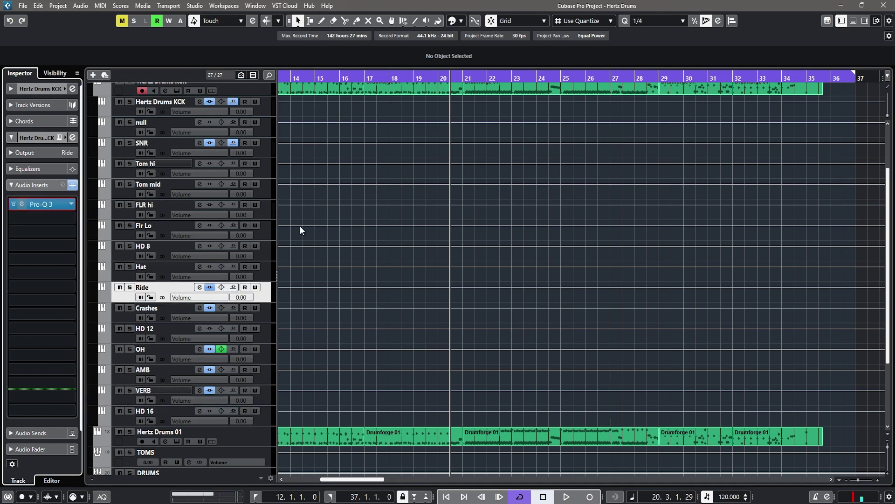
click(670, 110)
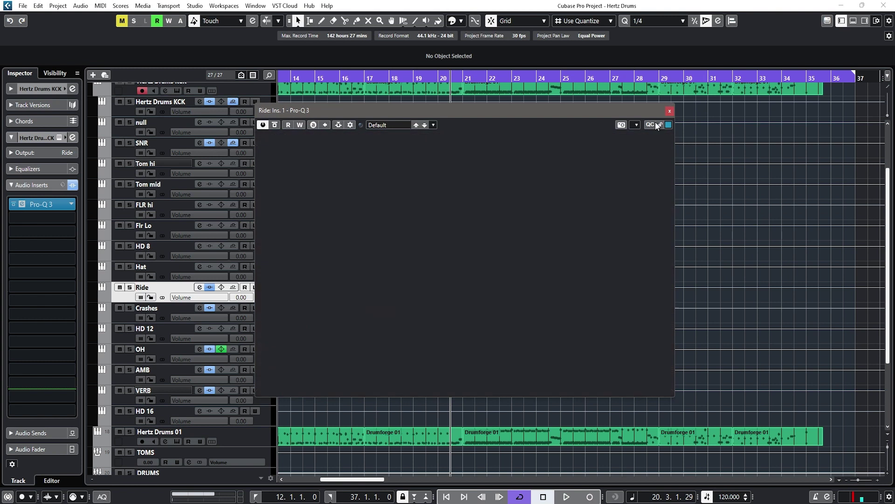
- Solo the Crashes channel and play it through its Pro-Q 3 low cut, closing the EQ when done
click(157, 307)
click(42, 203)
key(s)
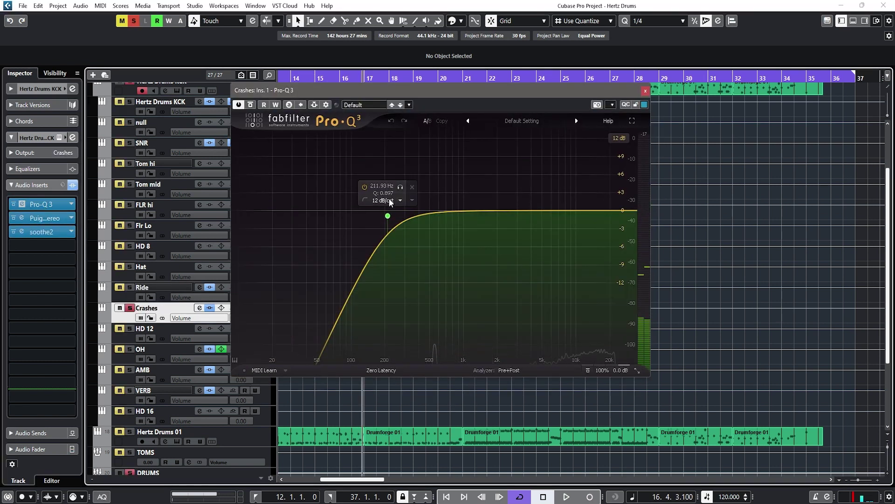
key(space)
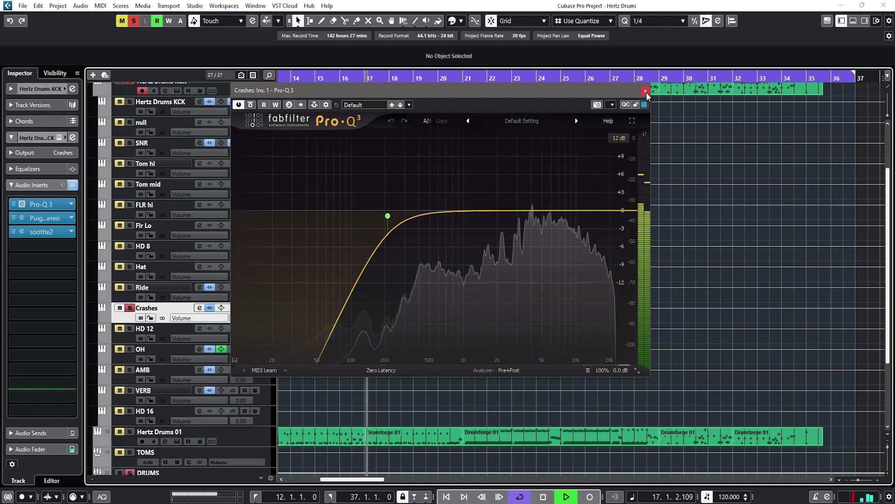
key(space)
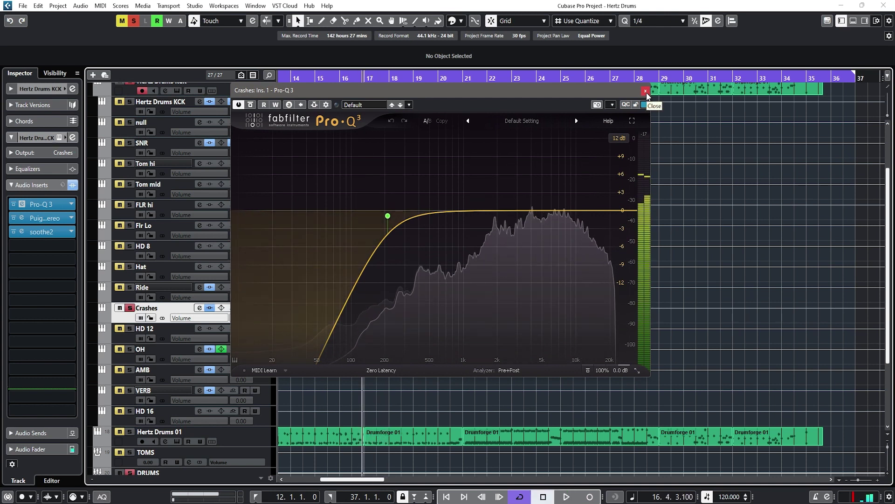
click(646, 92)
- Open the PuigTec EQP1A on Crashes and compare the high boost active and bypassed during playback
click(46, 220)
drag(413, 182, 436, 141)
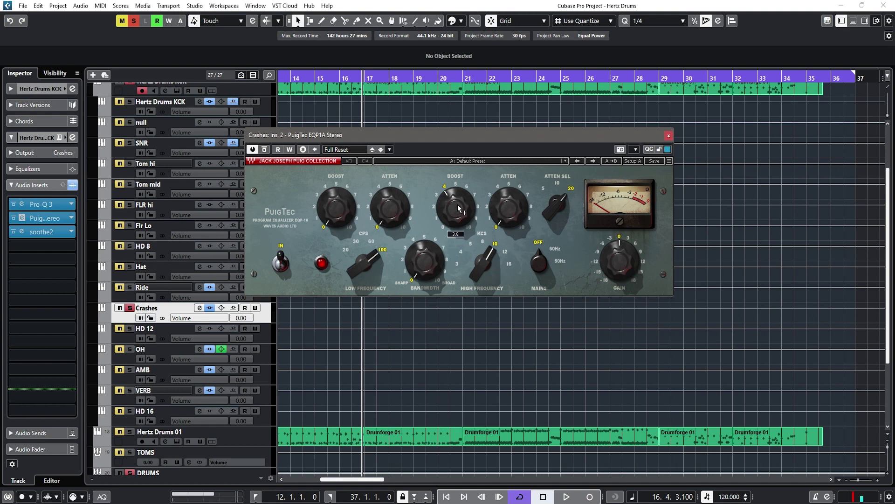
key(space)
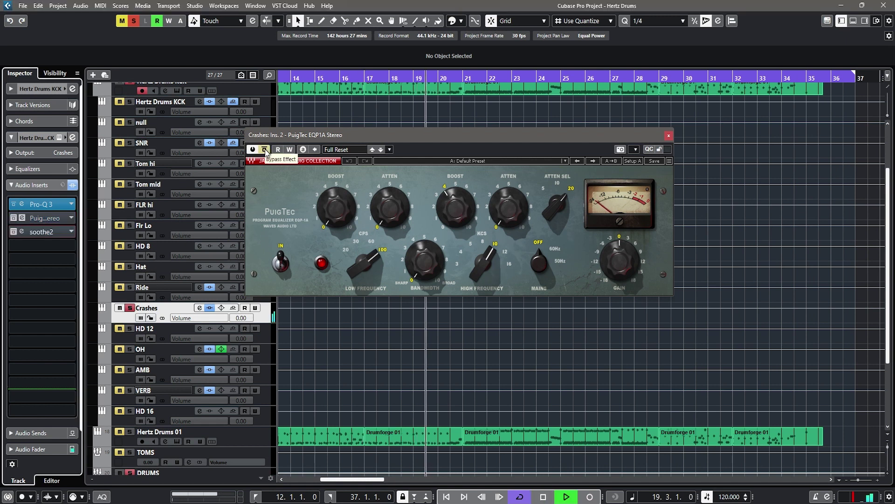
key(space)
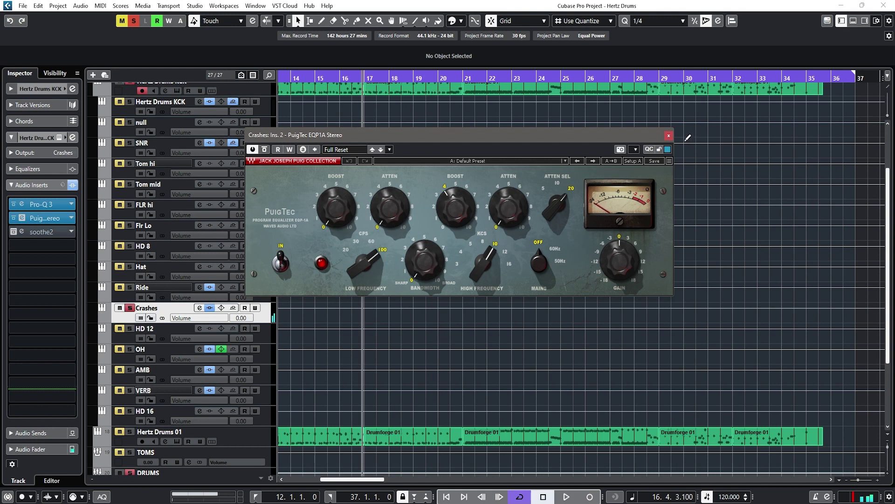
click(669, 136)
- Open soothe2 on Crashes, audition its processing with delta on and off, and close it with delta disabled
click(36, 231)
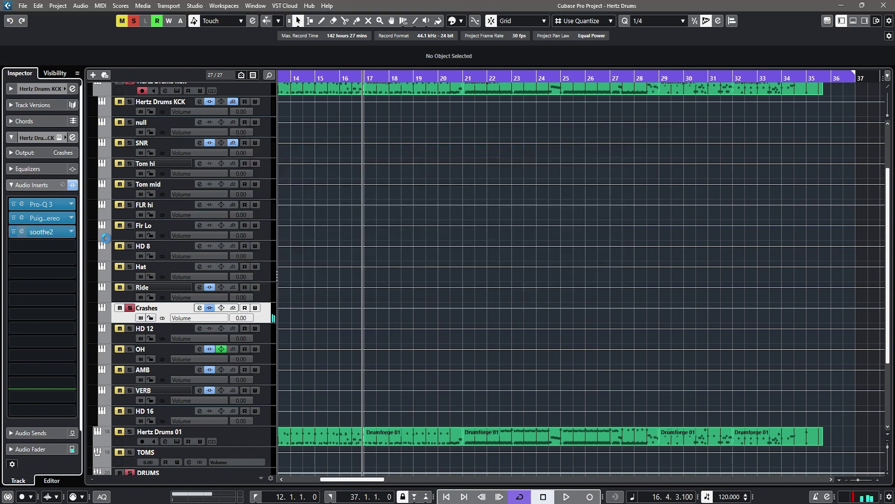
drag(483, 113, 519, 94)
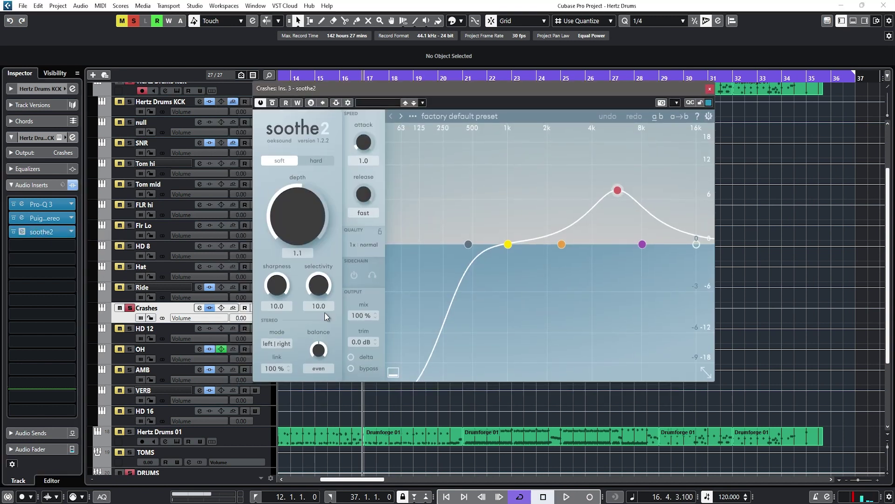
click(359, 354)
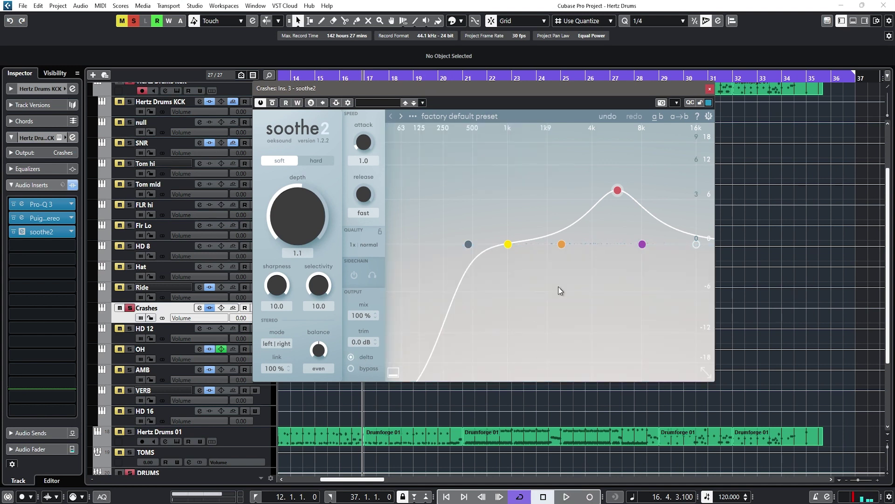
key(space)
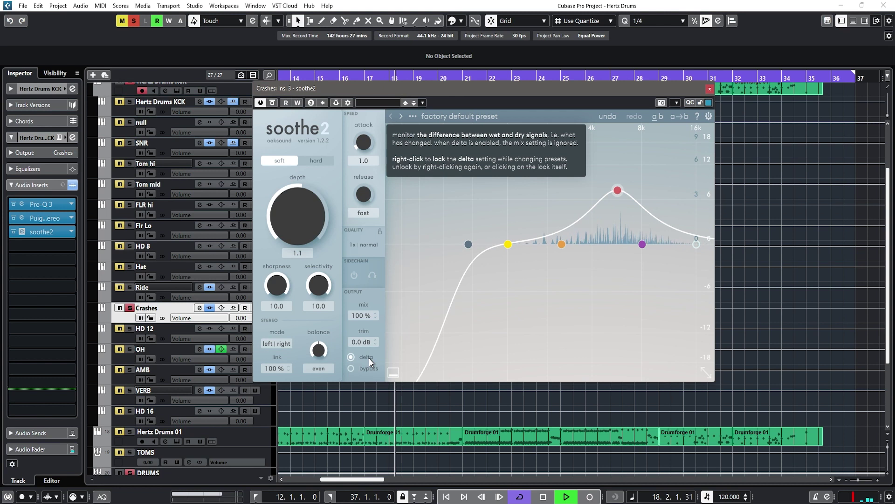
click(369, 358)
click(368, 358)
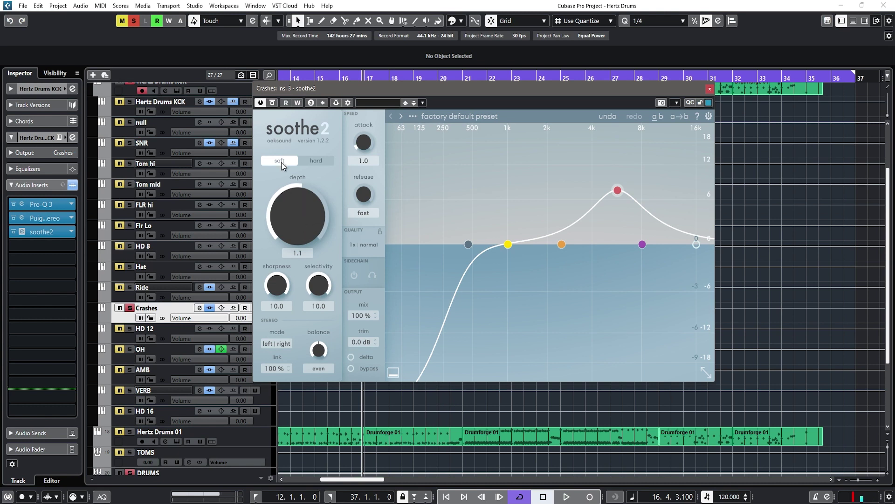
click(709, 89)
- Solo the OH channel and play the overheads through their Pro-Q 3 low cut, closing the EQ when done
click(160, 350)
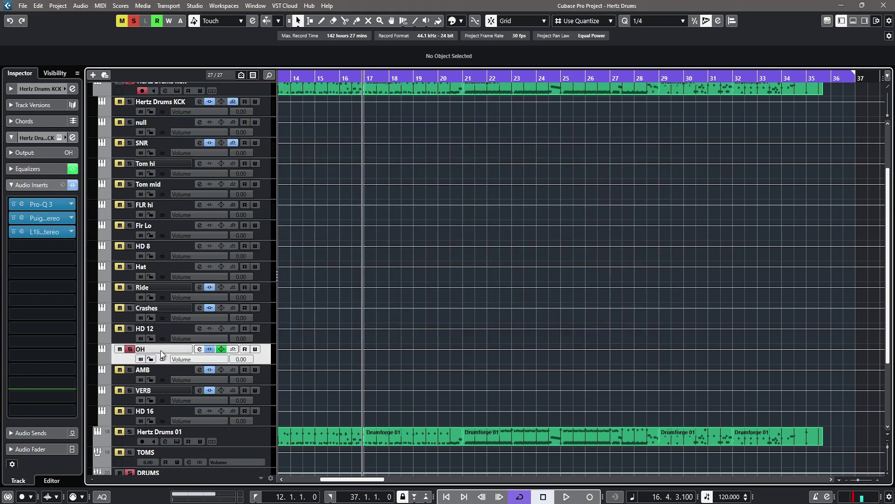
click(54, 202)
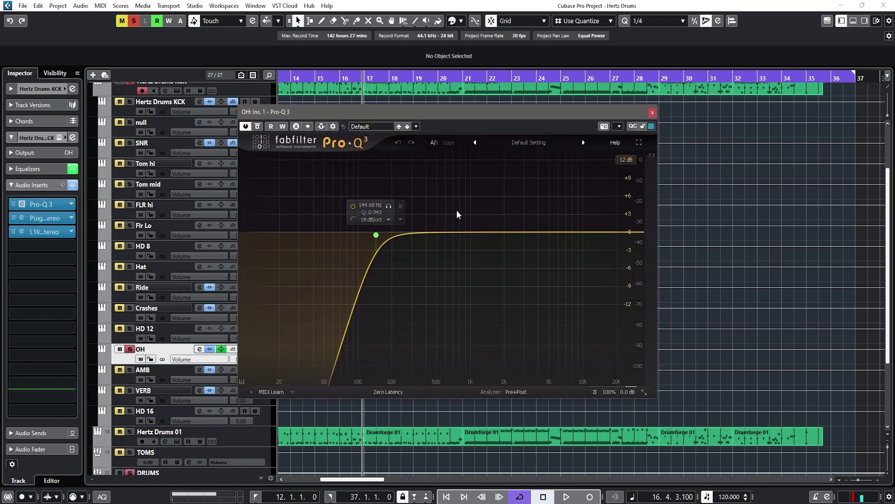
drag(463, 112, 483, 109)
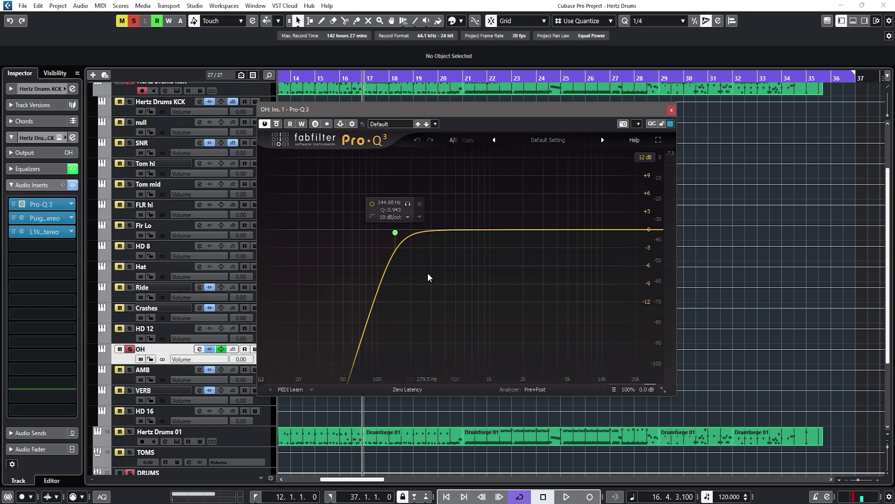
key(space)
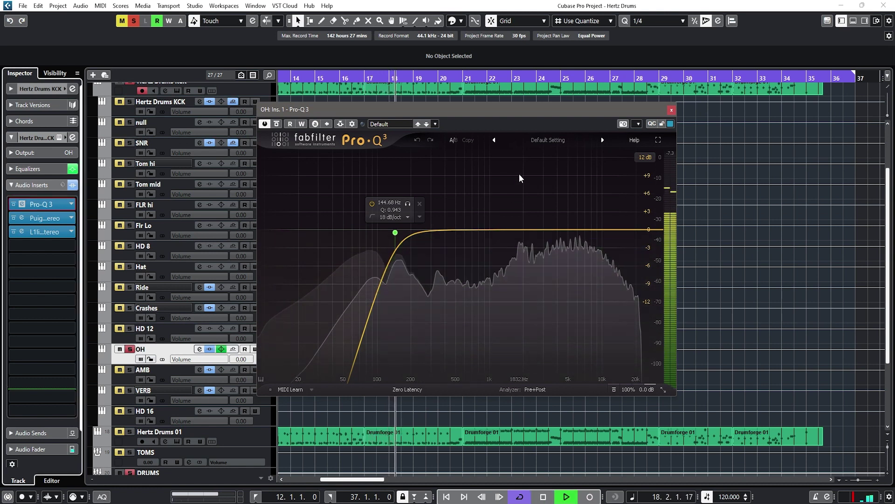
key(space)
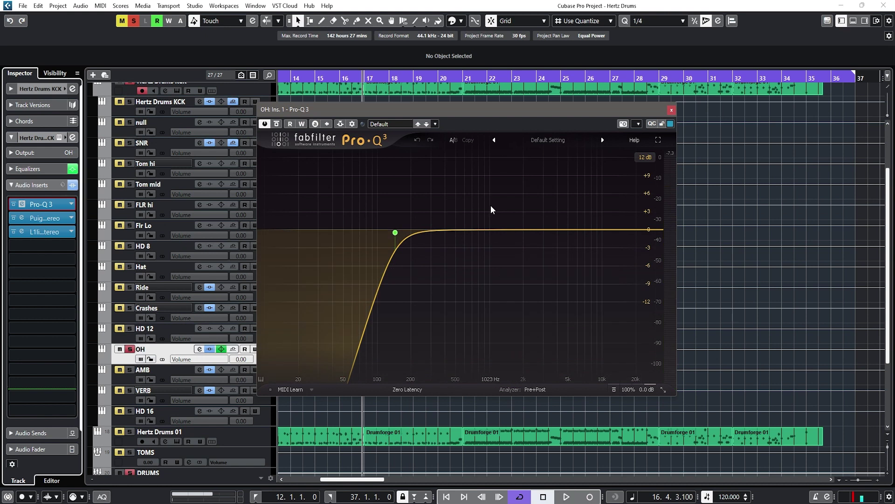
click(672, 109)
- Open the PuigTec EQP1A on OH and compare the overheads with the EQ bypassed and active during playback
drag(426, 174, 452, 125)
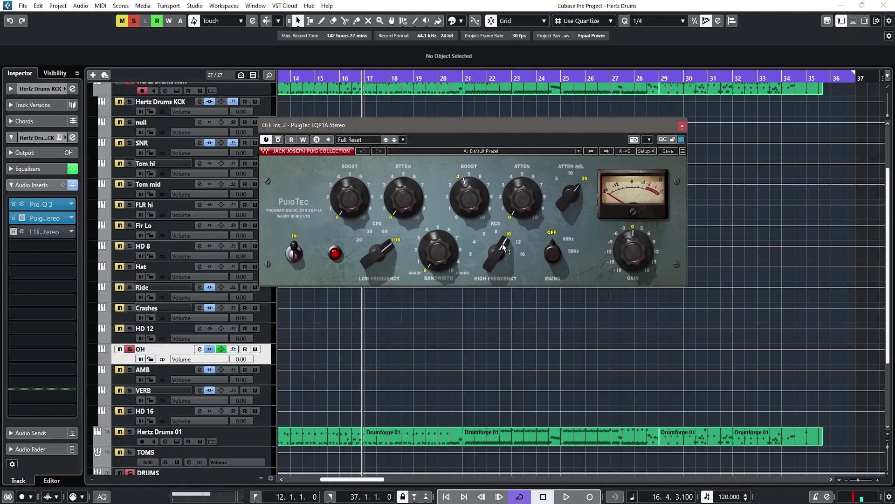
click(278, 140)
key(space)
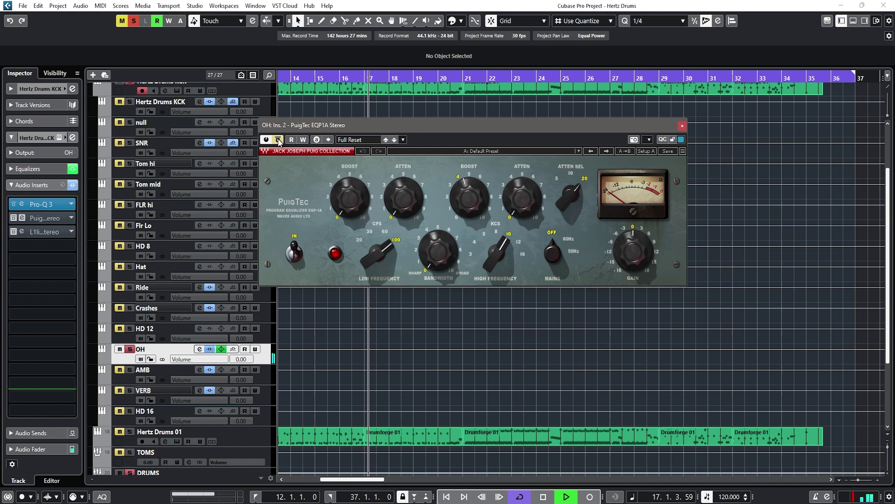
click(278, 141)
click(278, 141)
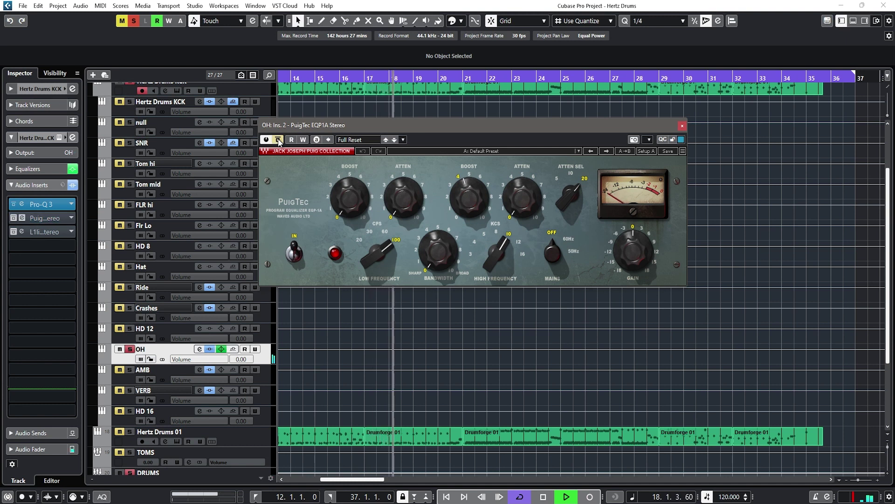
click(278, 141)
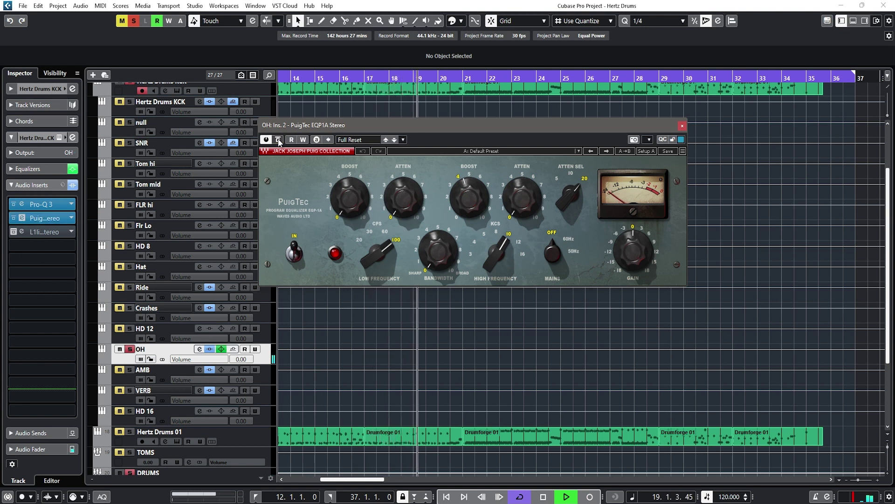
key(space)
click(682, 126)
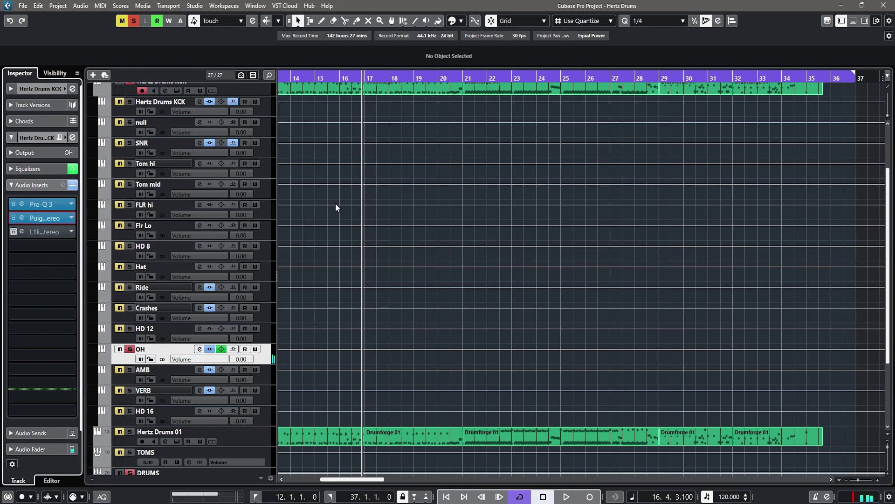
- Enable the L1 limiter on OH and compare the overheads with it active and bypassed, leaving the limiter active
click(14, 232)
click(22, 232)
drag(433, 172, 464, 129)
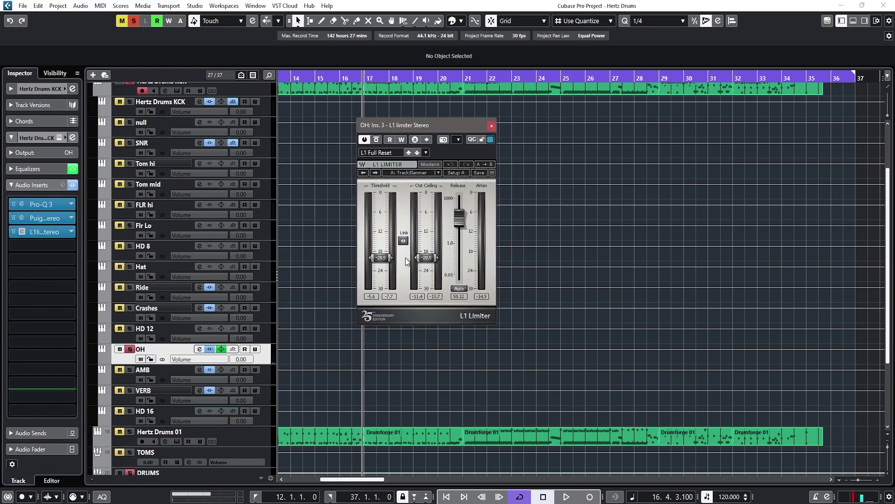
key(space)
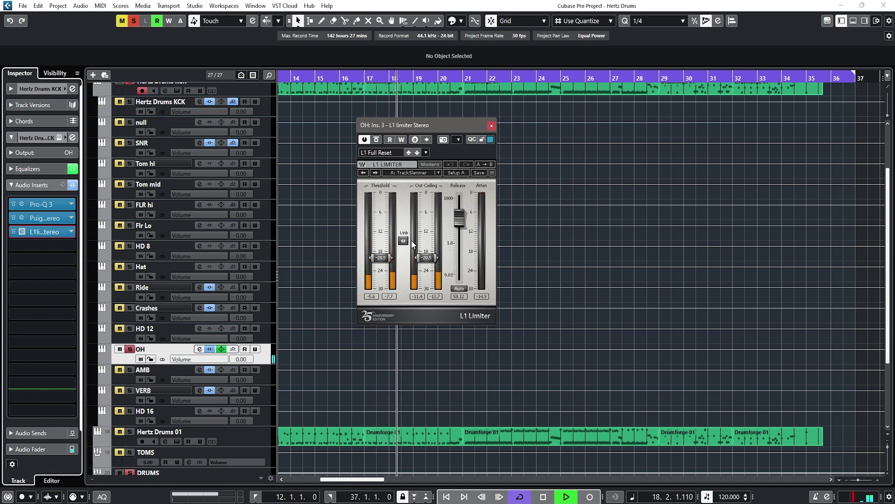
key(space)
click(377, 139)
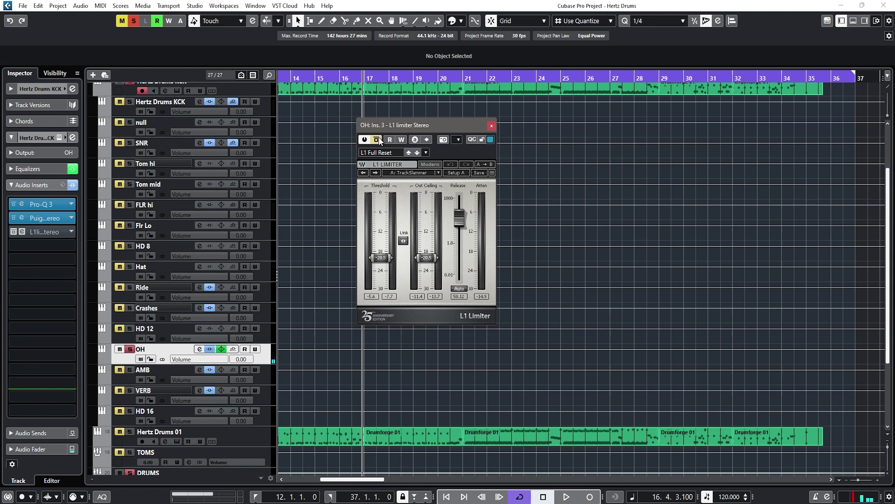
key(space)
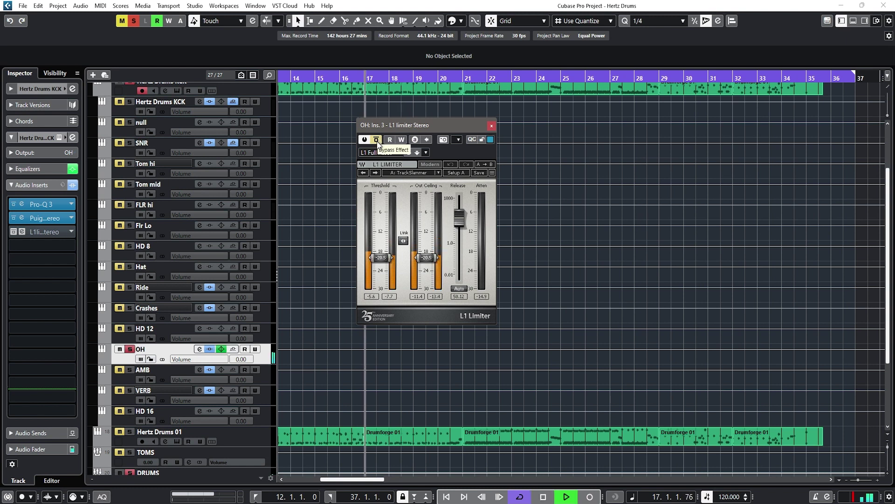
key(space)
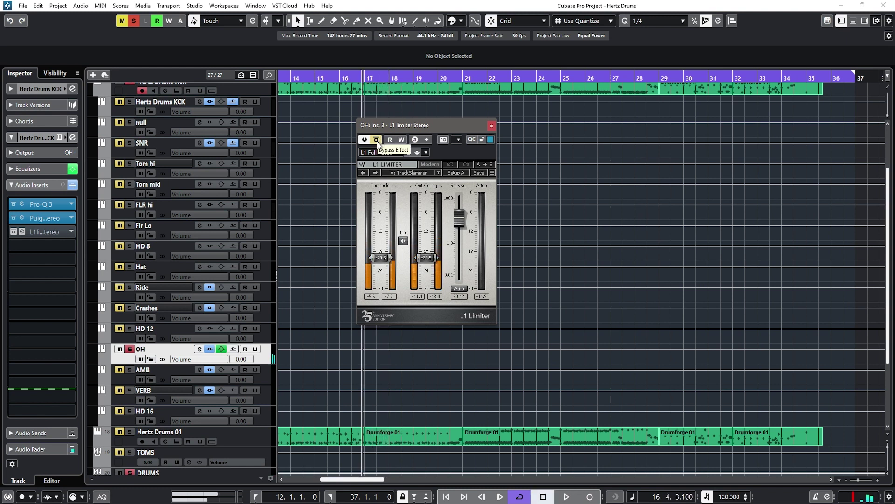
click(377, 140)
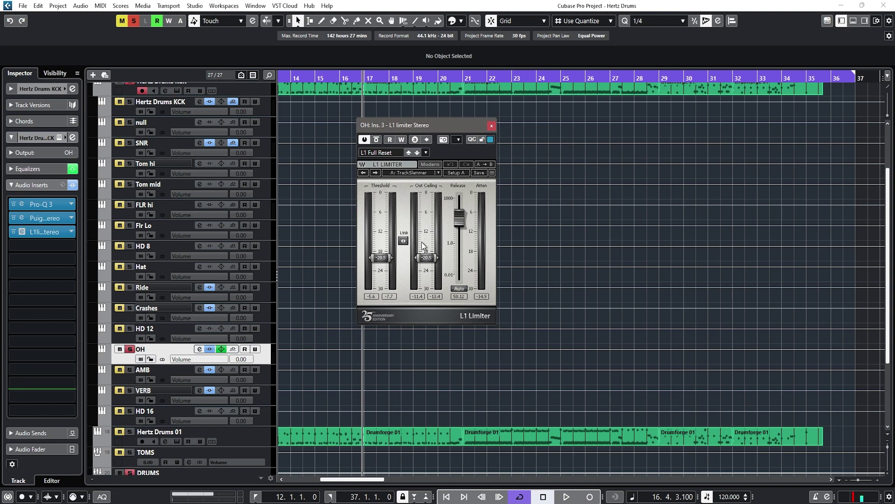
- Solo the AMB channel and play it through its Pro-Q 3 low cut, auditioning the band alone before closing the EQ
key(Down)
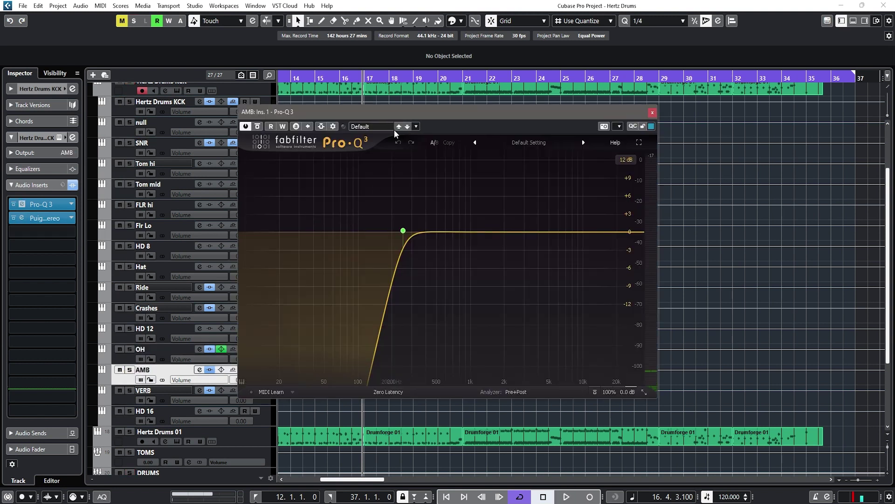
drag(403, 111, 412, 103)
mouse_move(422, 220)
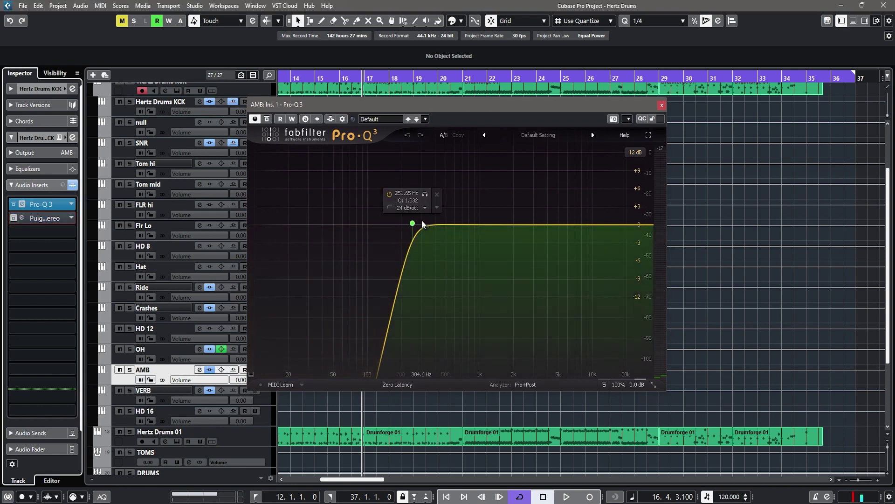
key(s)
key(space)
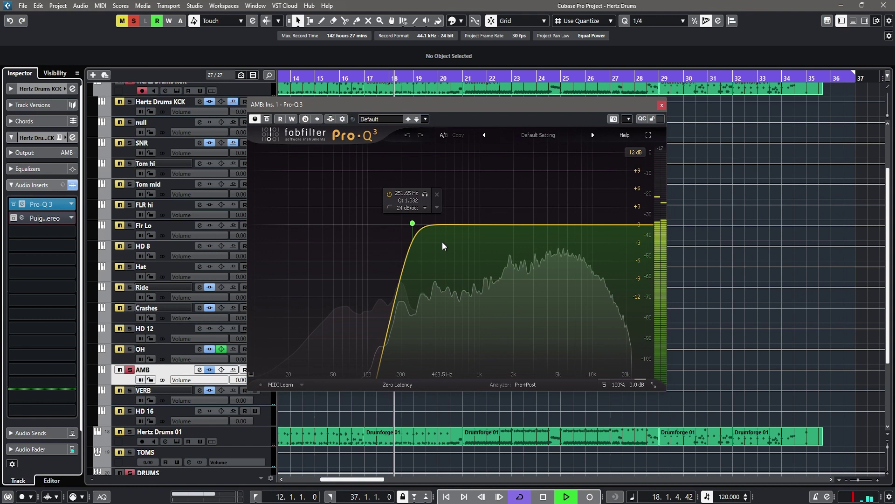
click(423, 194)
click(421, 192)
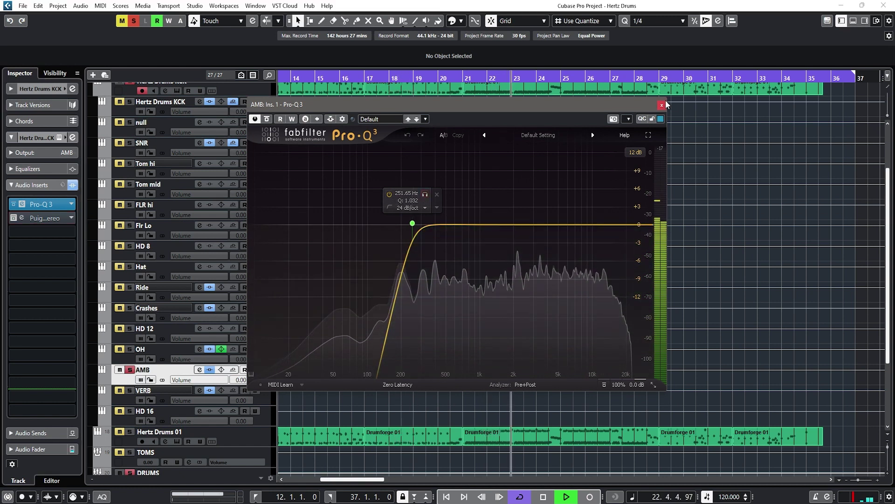
click(663, 107)
key(space)
key(s)
- Open the PuigTec EQP1A on AMB, audition the soloed ambience with the EQ bypassed, and close the plug-in
click(22, 217)
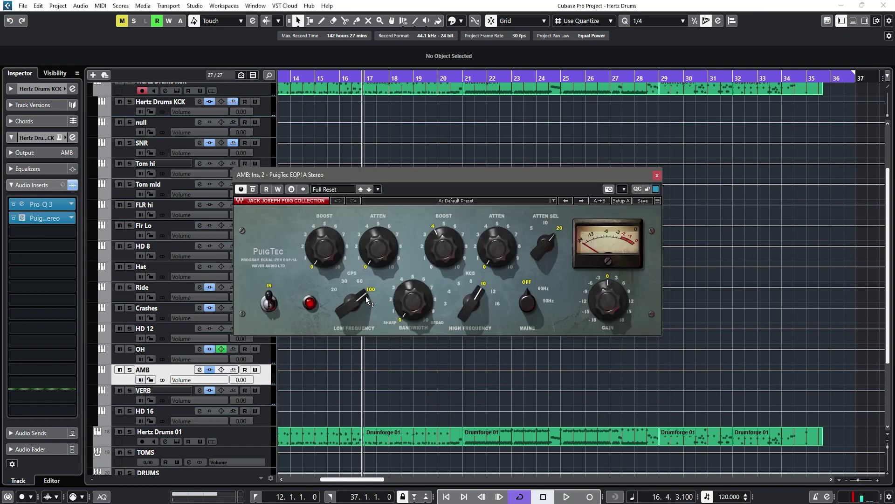
key(s)
key(space)
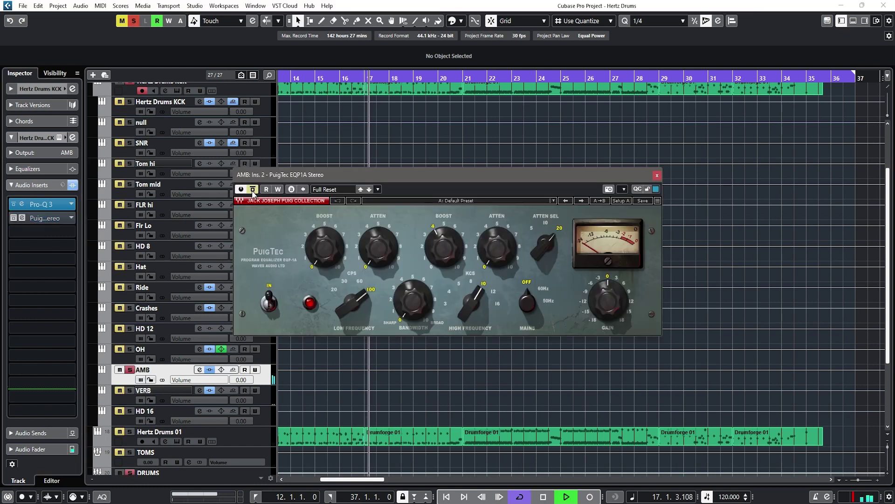
click(657, 177)
key(space)
- Solo the VERB channel, review the right kick and snare ambience settings in Hertz Drums, and play the reverb output
key(Down)
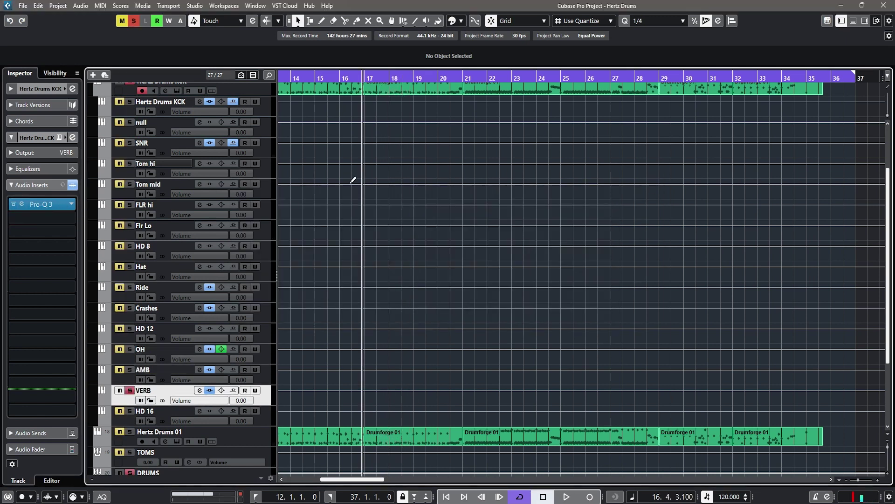
click(177, 93)
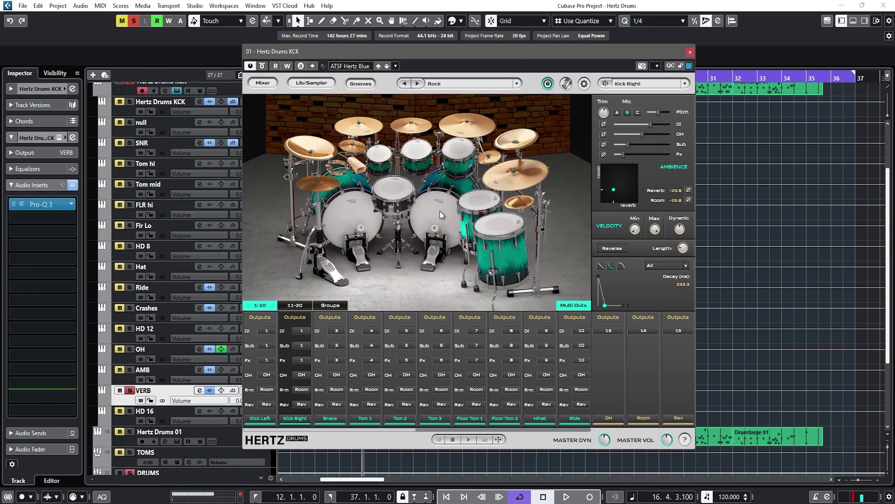
click(430, 210)
click(444, 211)
click(394, 185)
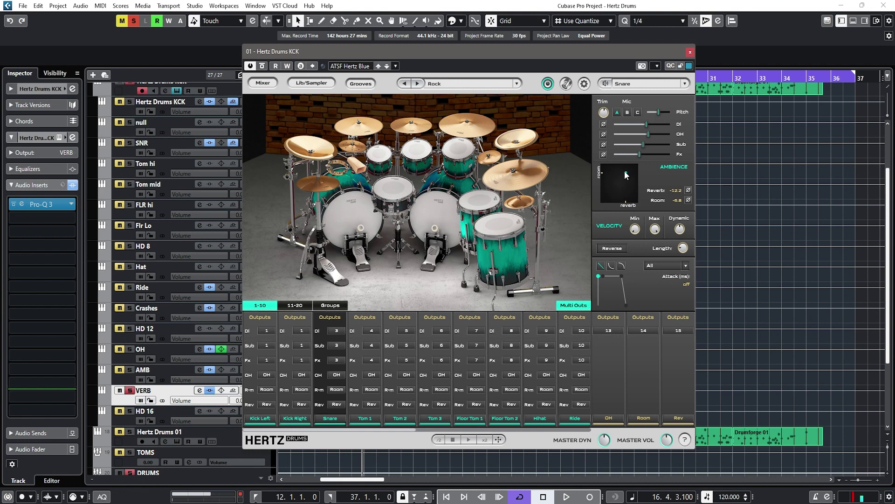
click(690, 51)
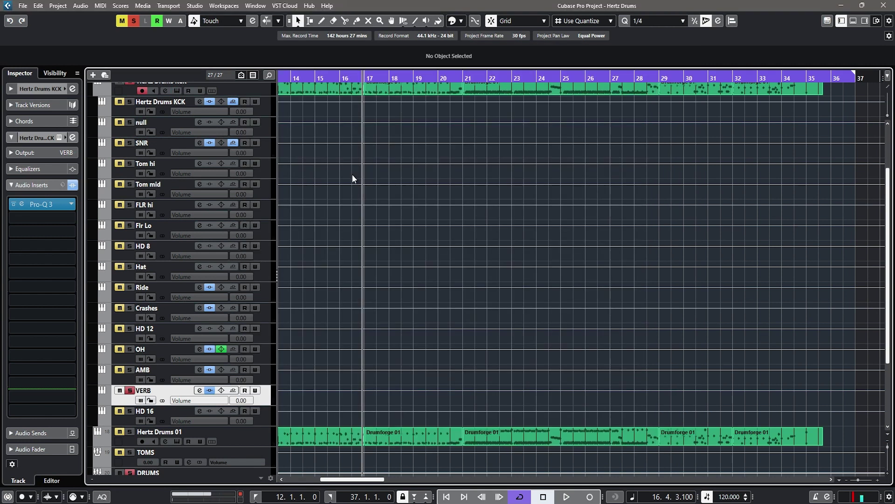
key(space)
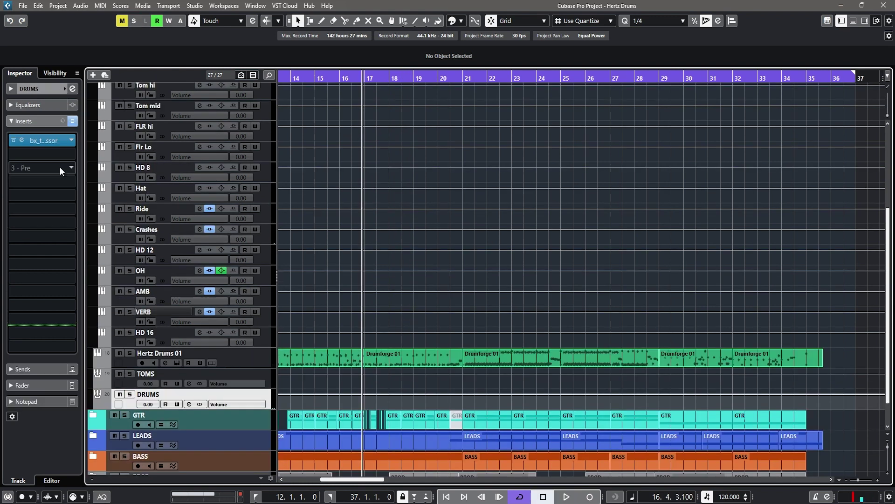
- Open the bx_townhouse Buss Compressor on the DRUMS group, audition the soloed drums through it, and close the plug-in
click(46, 141)
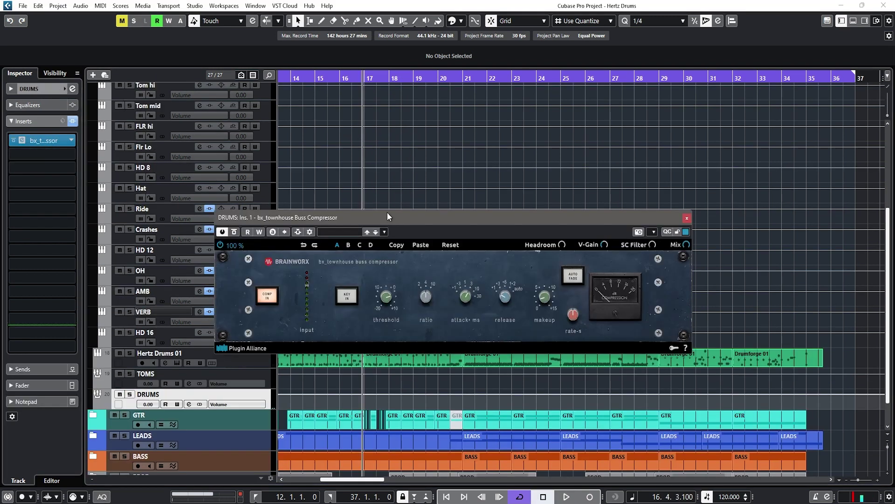
drag(387, 217, 364, 144)
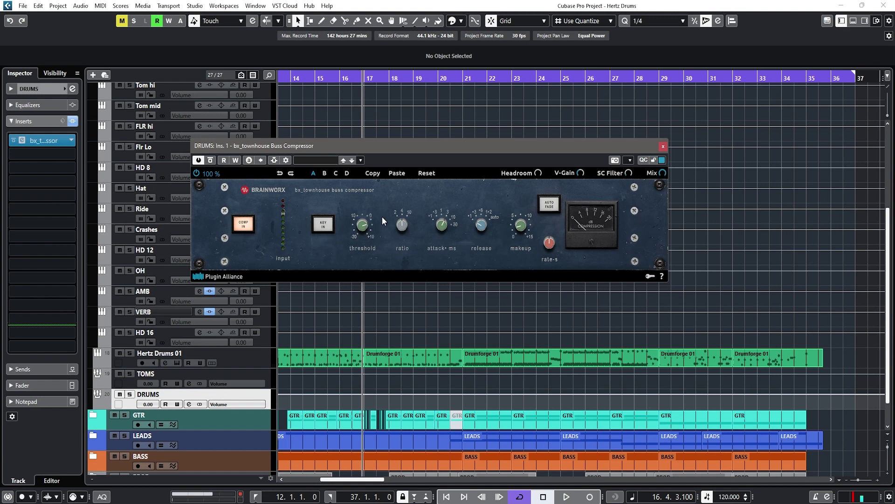
drag(427, 149, 447, 142)
key(s)
key(space)
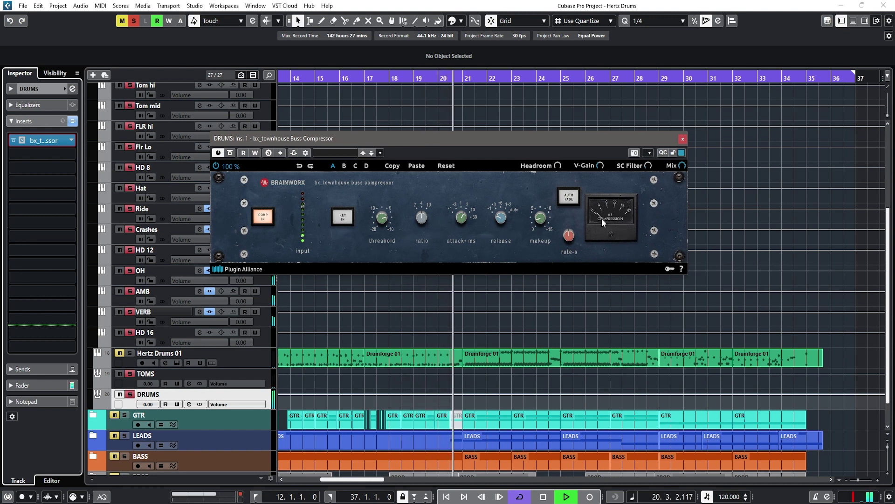
key(space)
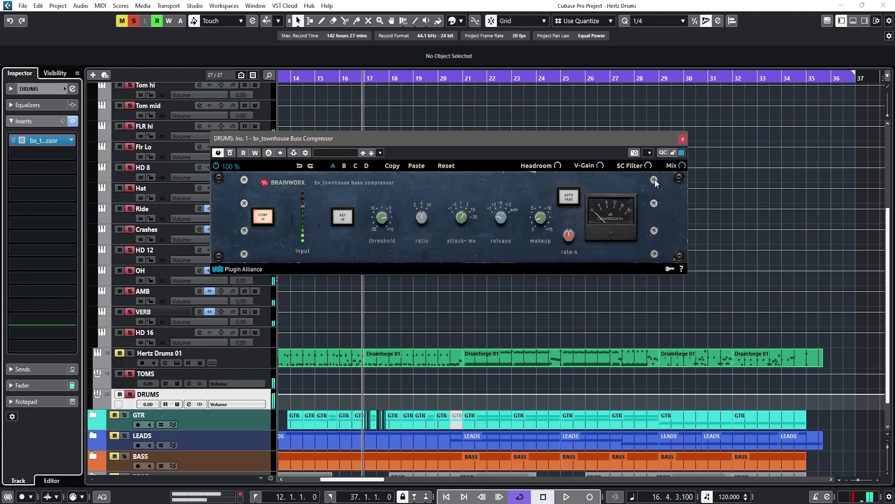
click(683, 139)
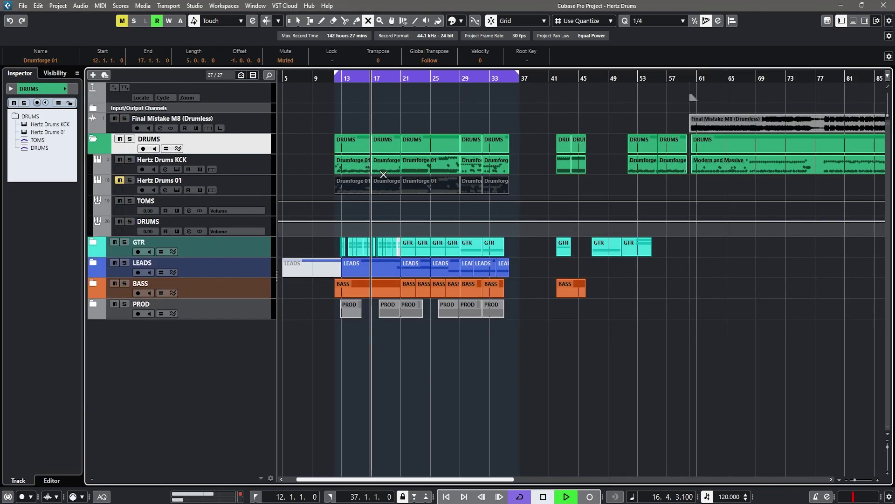
- Move the playback position to bar 12 and play the soloed DRUMS folder from there
key(h)
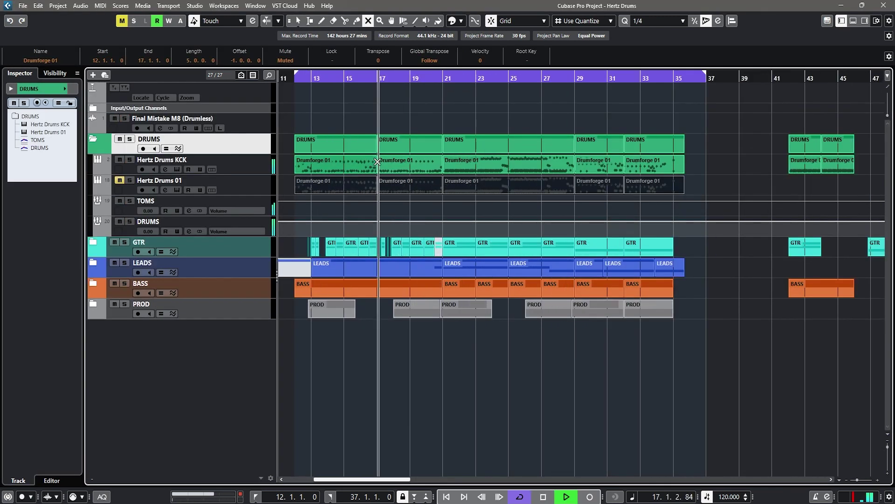
key(h)
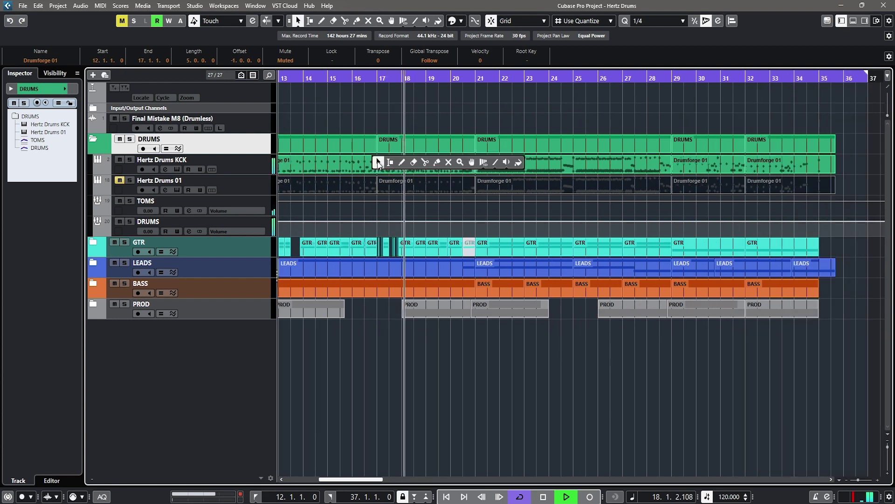
key(g)
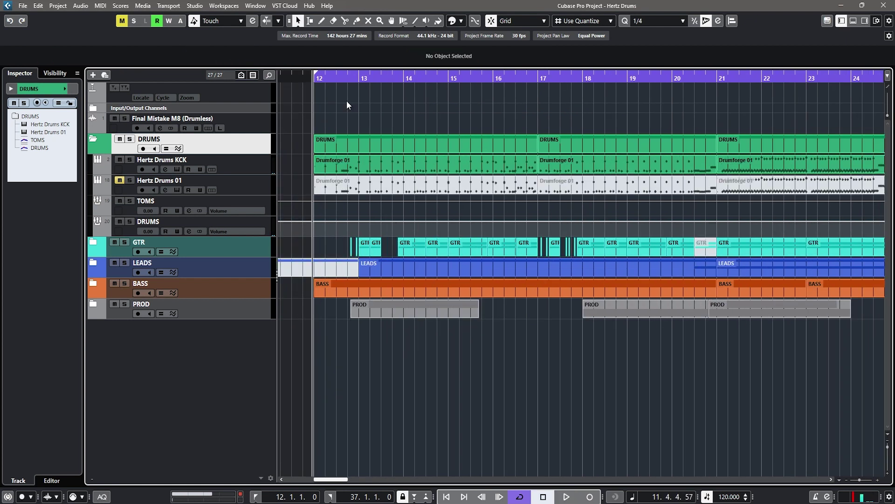
click(341, 106)
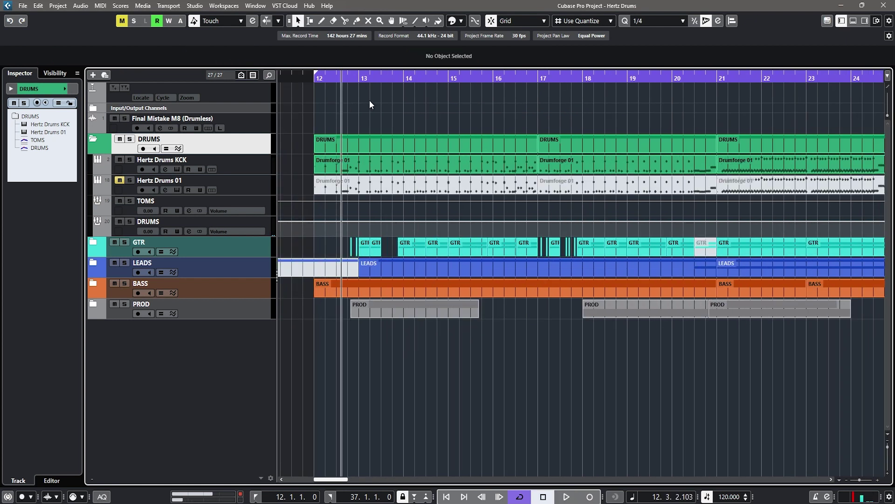
key(s)
key(space)
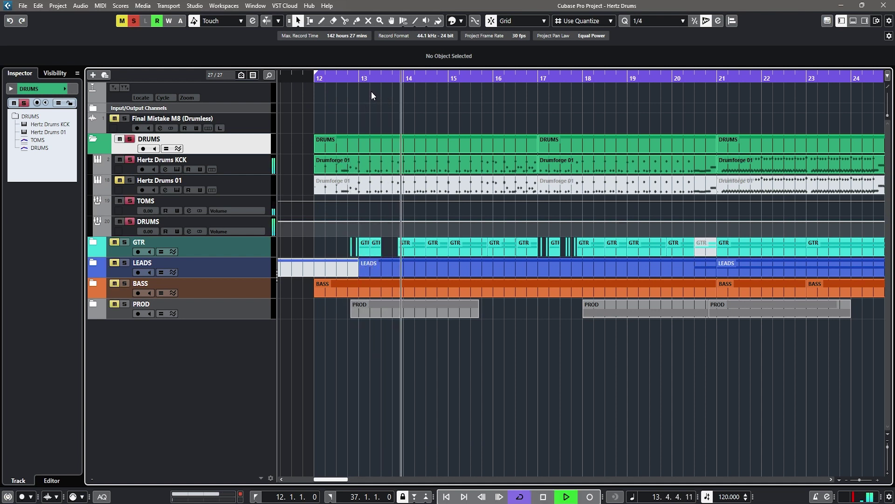
key(Return)
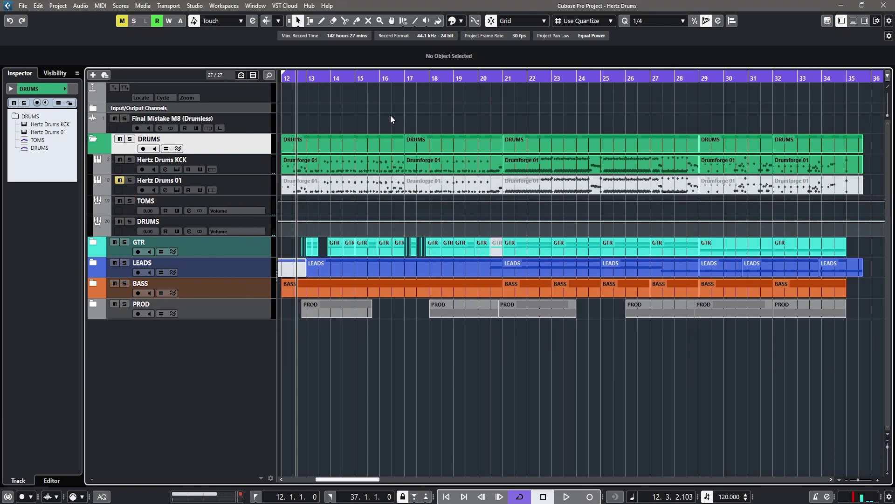
ctrl+scroll(390, 115, down, 3)
ctrl+scroll(382, 122, up, 3)
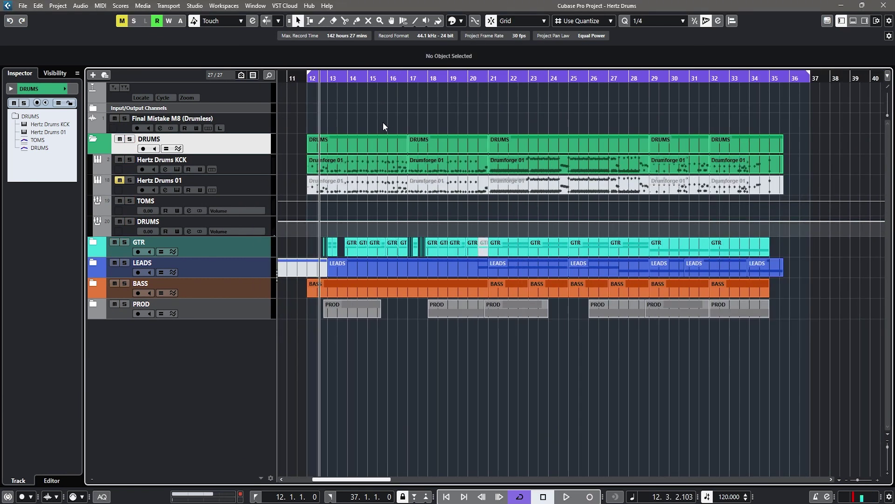
click(250, 247)
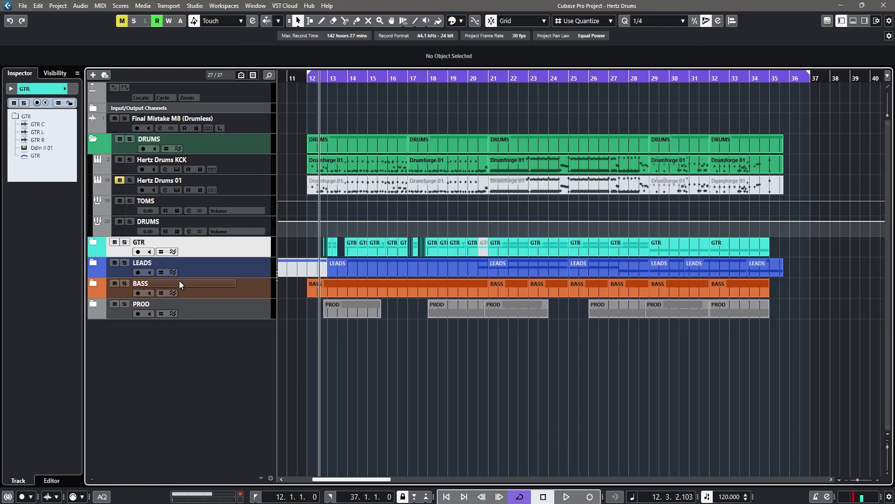
ctrl+scroll(363, 263, down, 2)
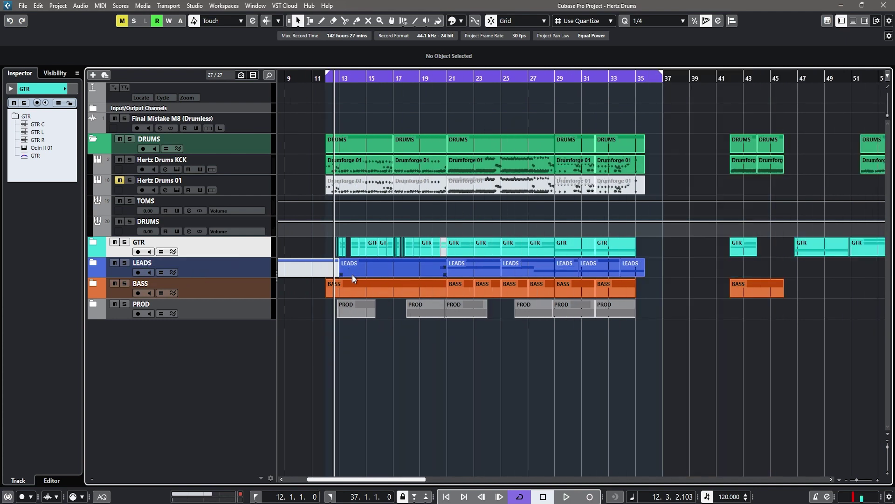
ctrl+scroll(365, 270, up, 3)
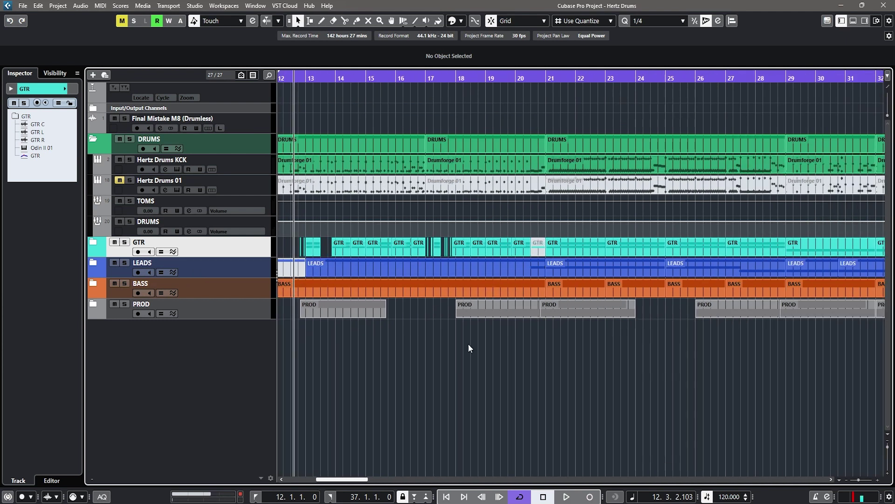
ctrl+scroll(437, 312, down, 2)
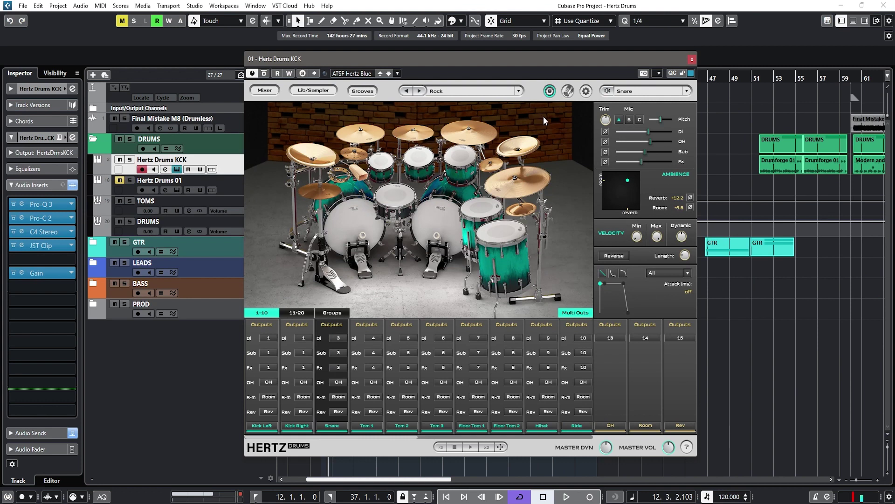